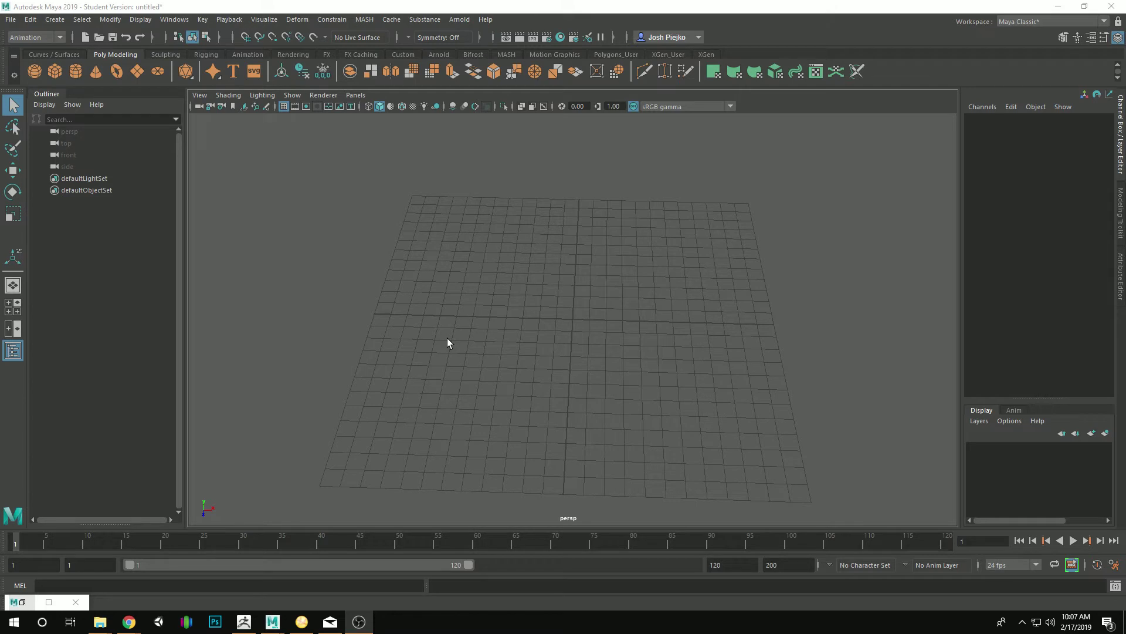
Step: Switch the menu set from Animation to Modeling
click(30, 37)
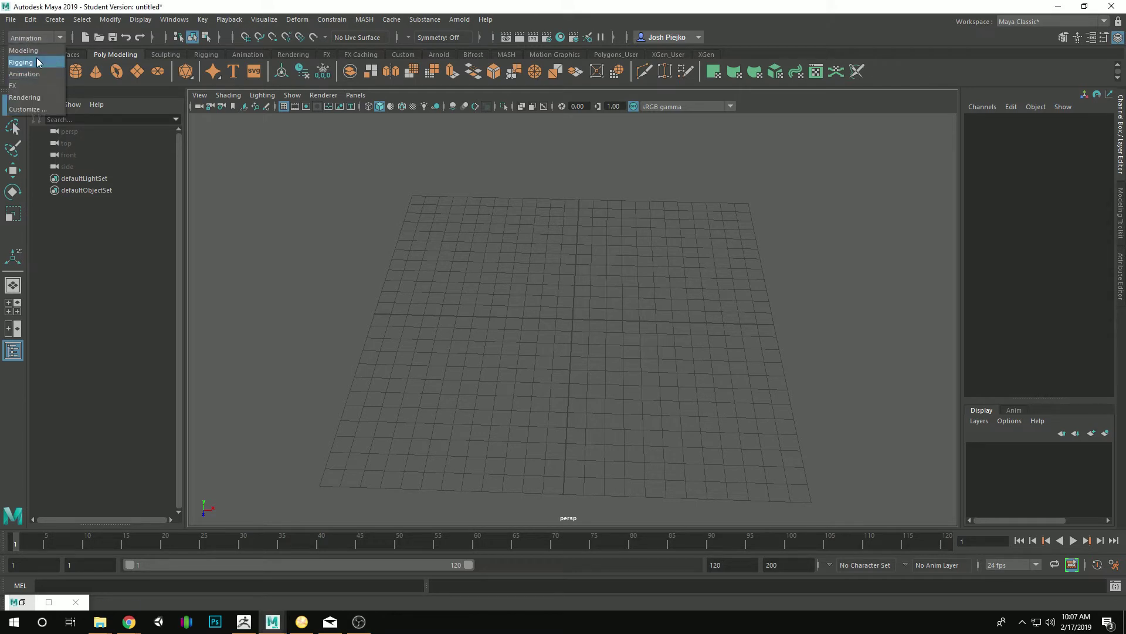
click(26, 50)
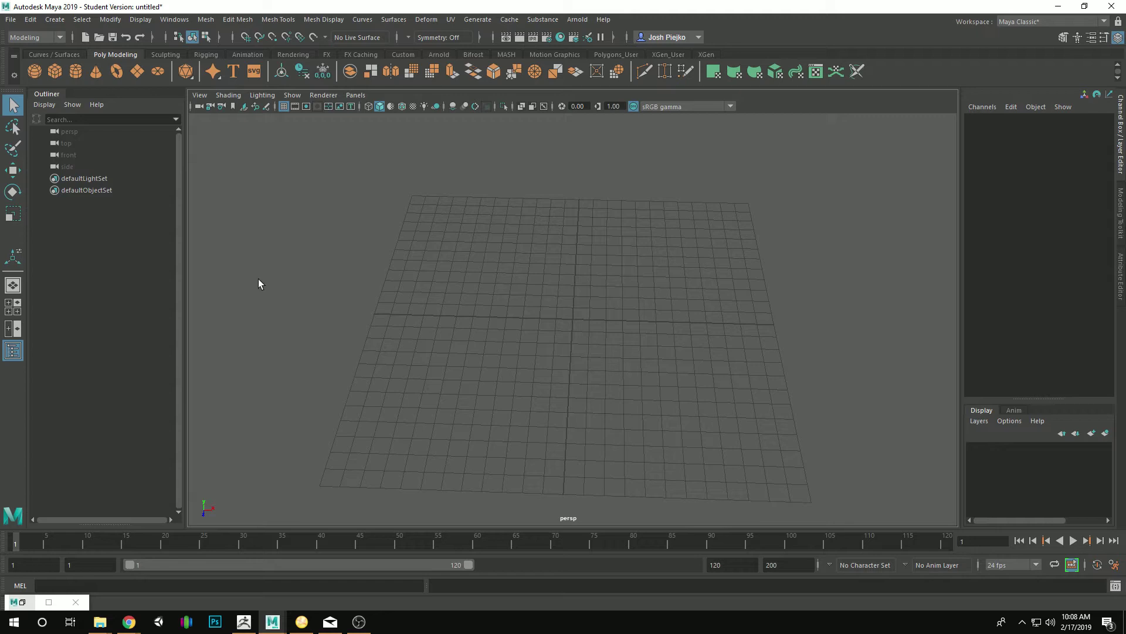
alt+drag(367, 325, 392, 306)
Step: Look at the siding house reference images in Chrome and return to Maya
mouse_move(129, 622)
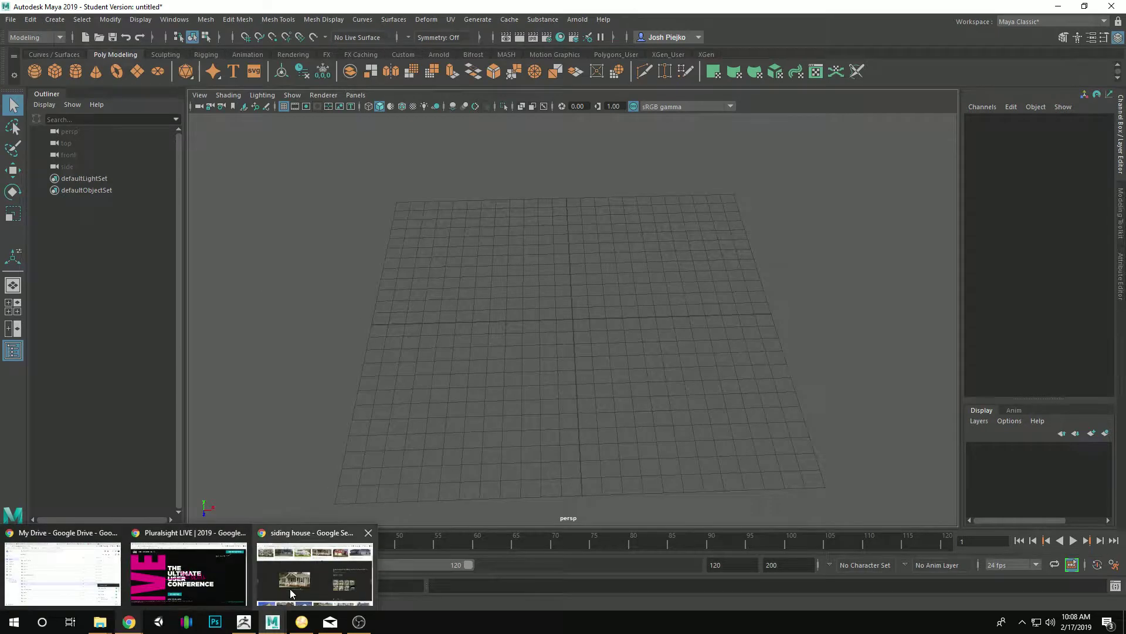
click(312, 575)
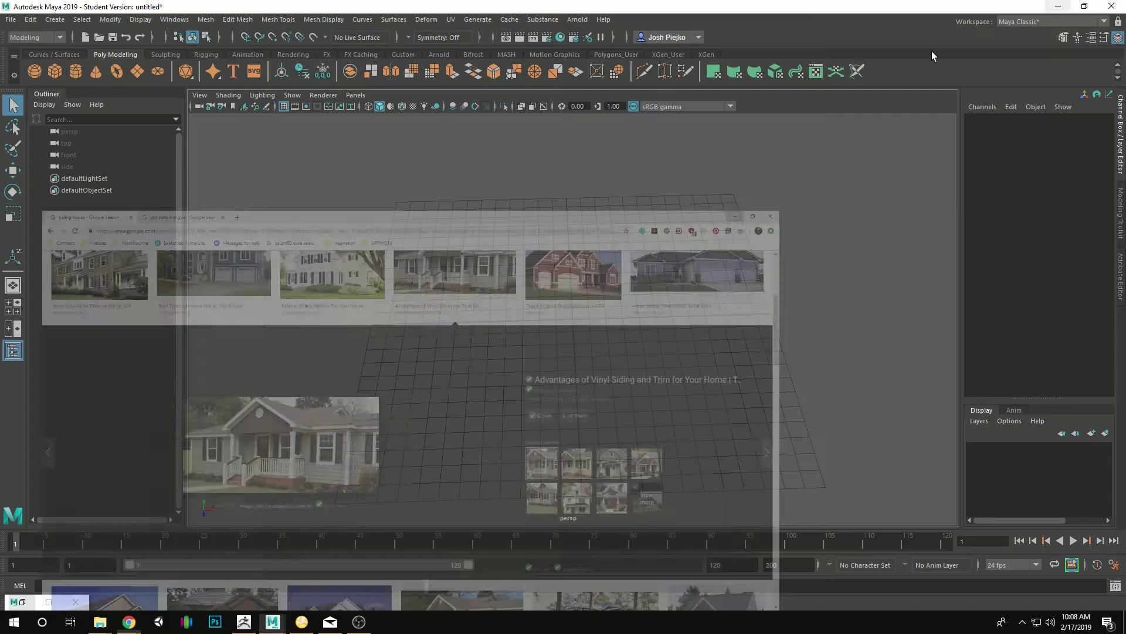
click(1059, 8)
Step: Create a polygon plane at the centre of the grid
alt+drag(625, 257, 608, 271)
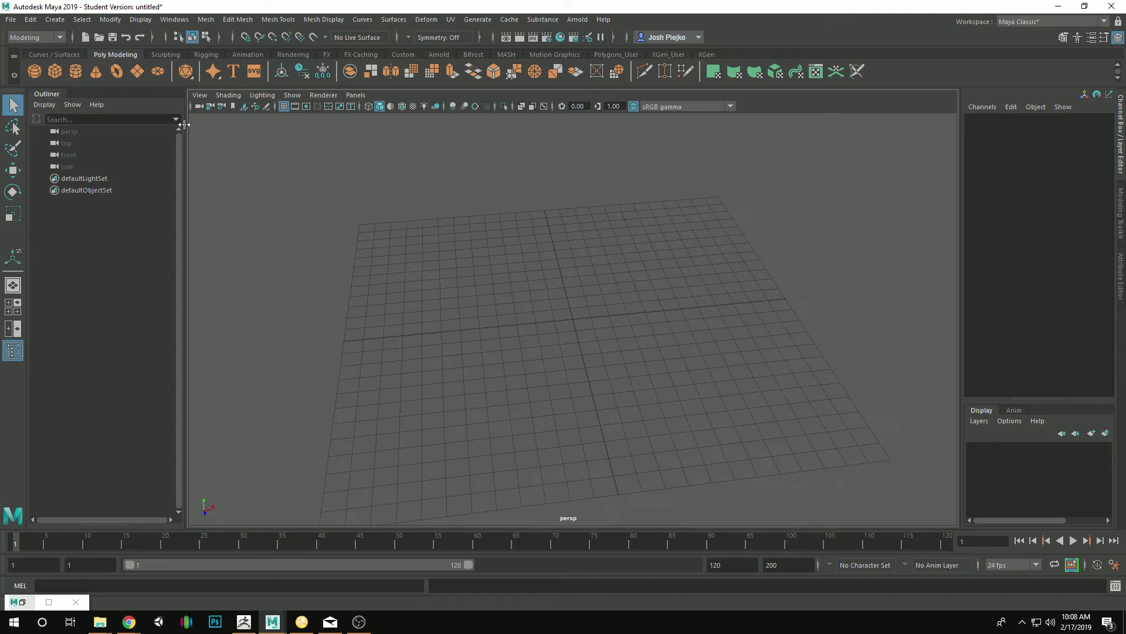
click(137, 71)
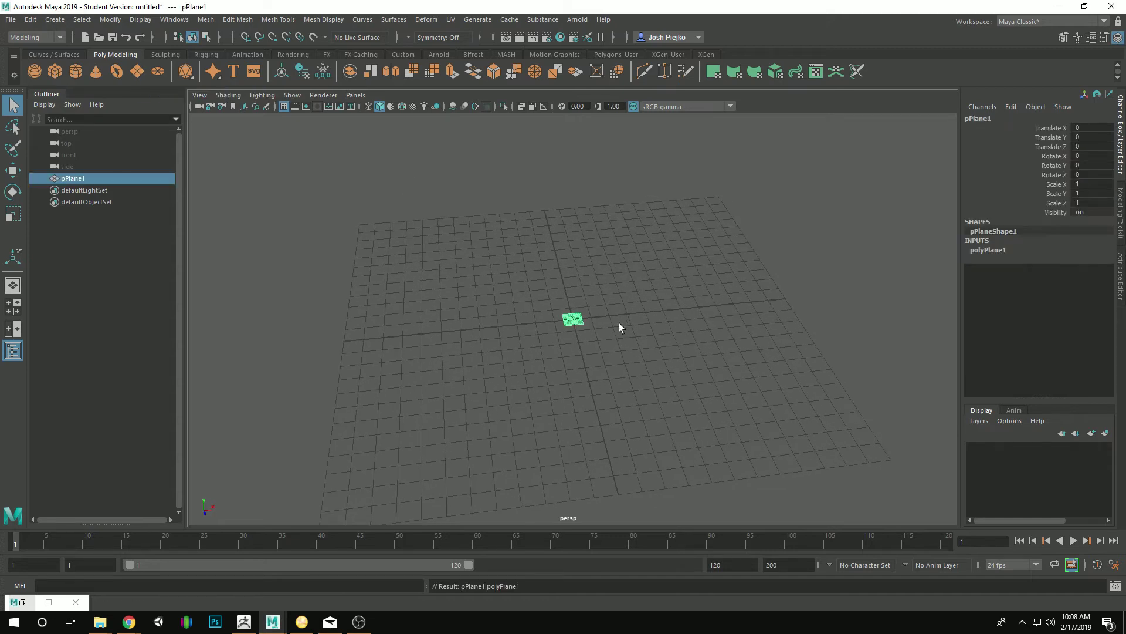
alt+right_drag(611, 322, 850, 469)
alt+drag(813, 436, 816, 450)
Step: Set the plane's width subdivisions to 1 and its height subdivisions to 20
click(989, 250)
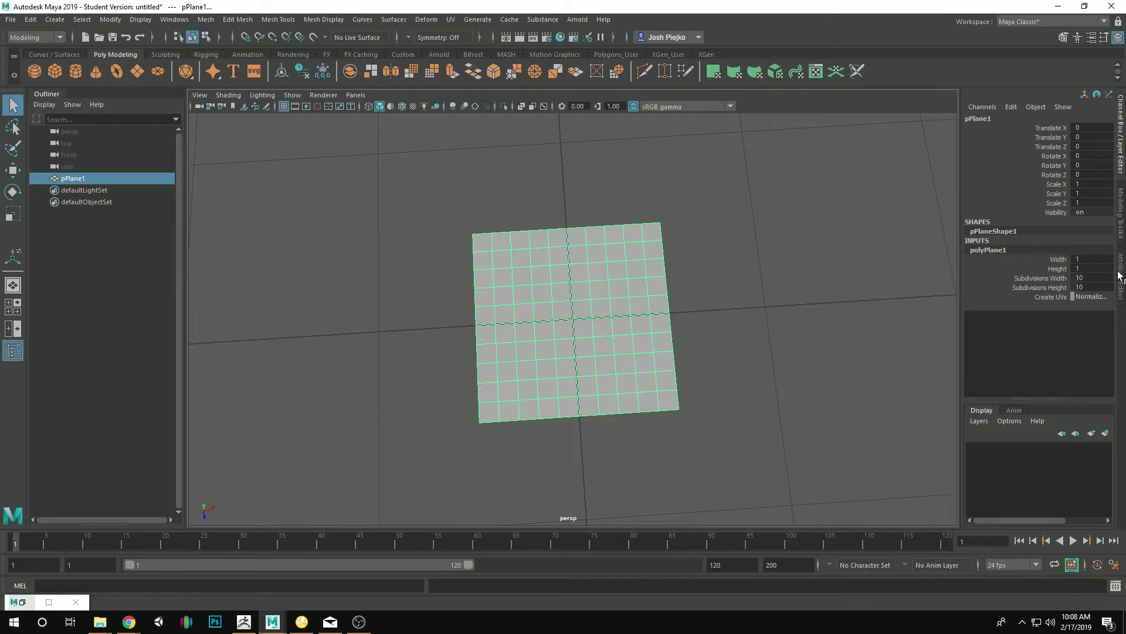
double_click(1095, 277)
text(1)
key(Return)
click(1088, 293)
click(1087, 286)
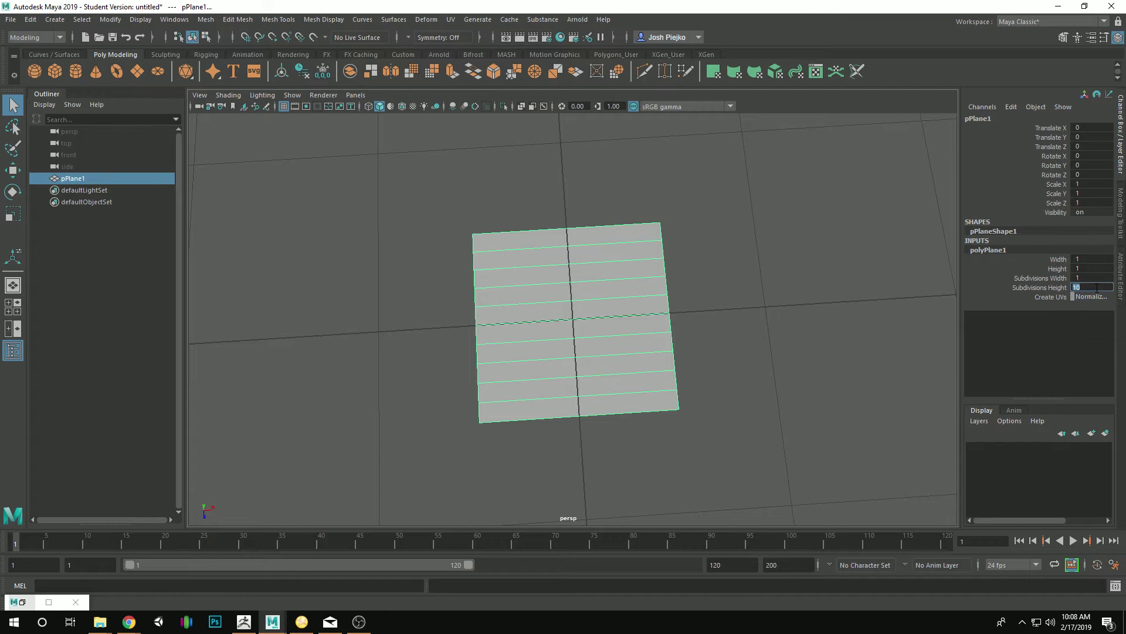
text(2)
key(Return)
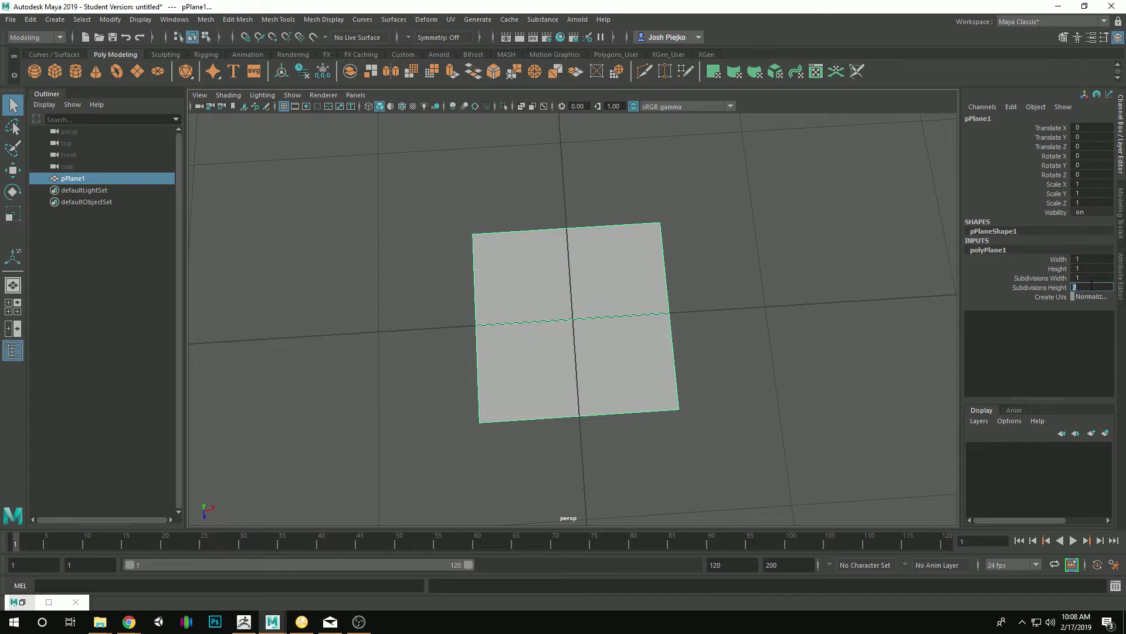
text(20)
key(Return)
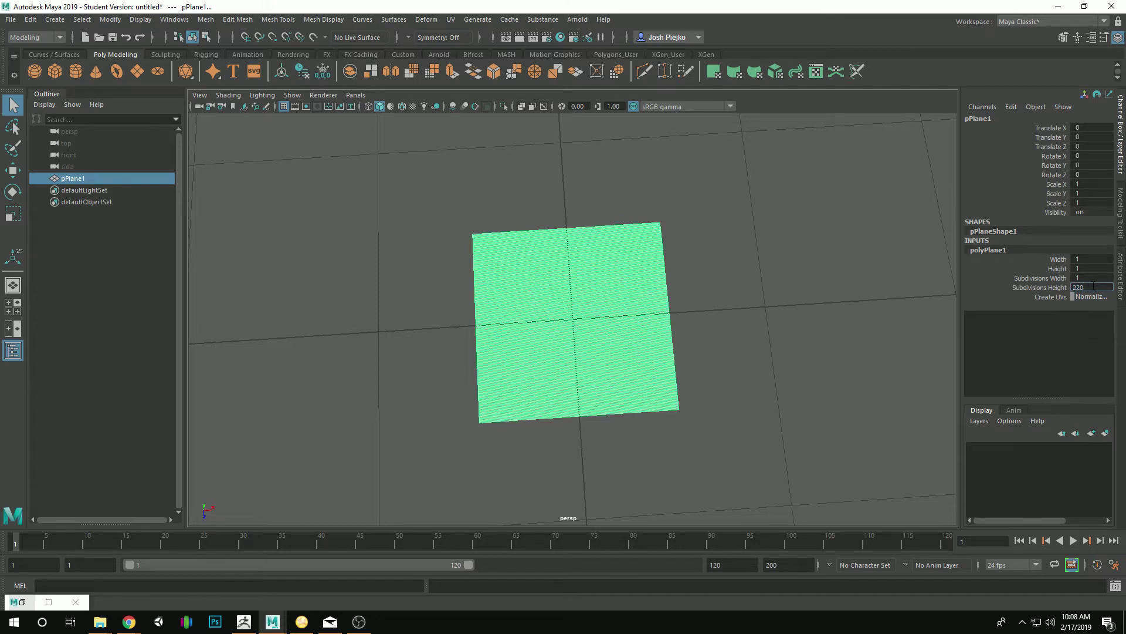
text(20)
key(Return)
Step: Set both the width and the height of the plane to 5
alt+drag(657, 312, 646, 311)
scroll(588, 299, down, 3)
key(r)
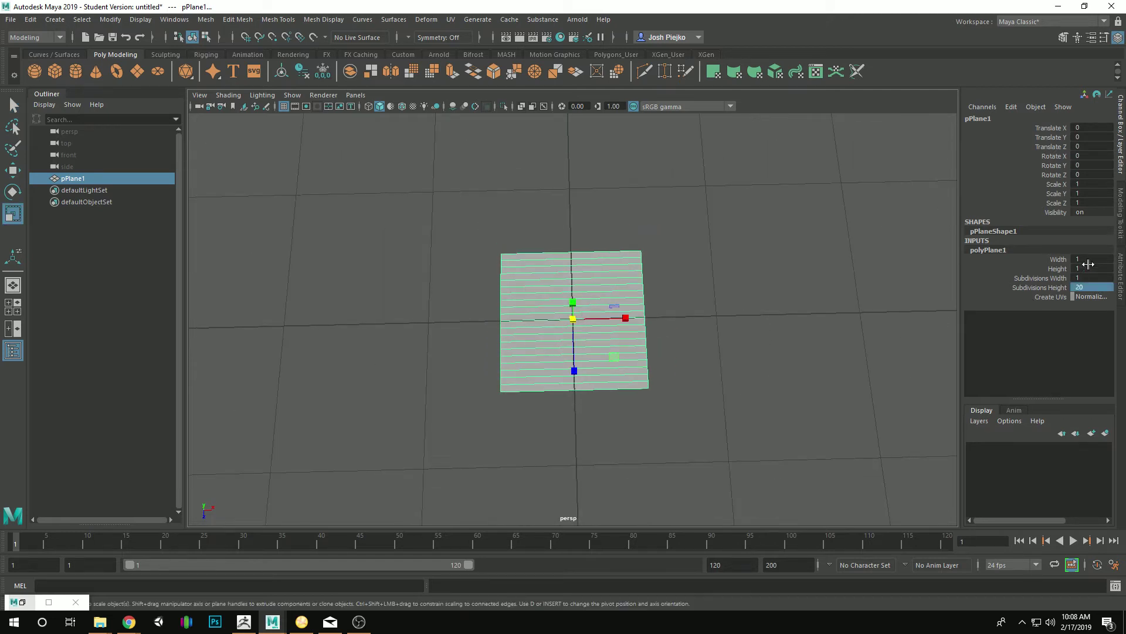
drag(1086, 259, 1087, 269)
text(5)
key(Return)
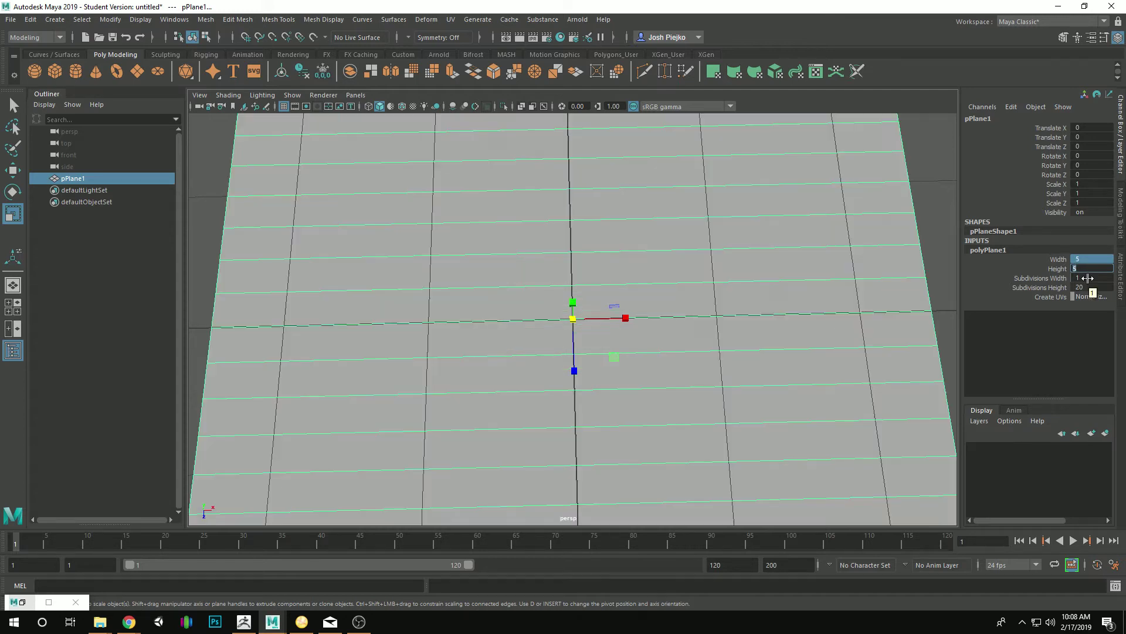
alt+right_drag(787, 305, 493, 294)
alt+drag(493, 293, 480, 239)
alt+right_drag(480, 238, 566, 241)
scroll(613, 284, down, 1)
alt+drag(637, 271, 643, 286)
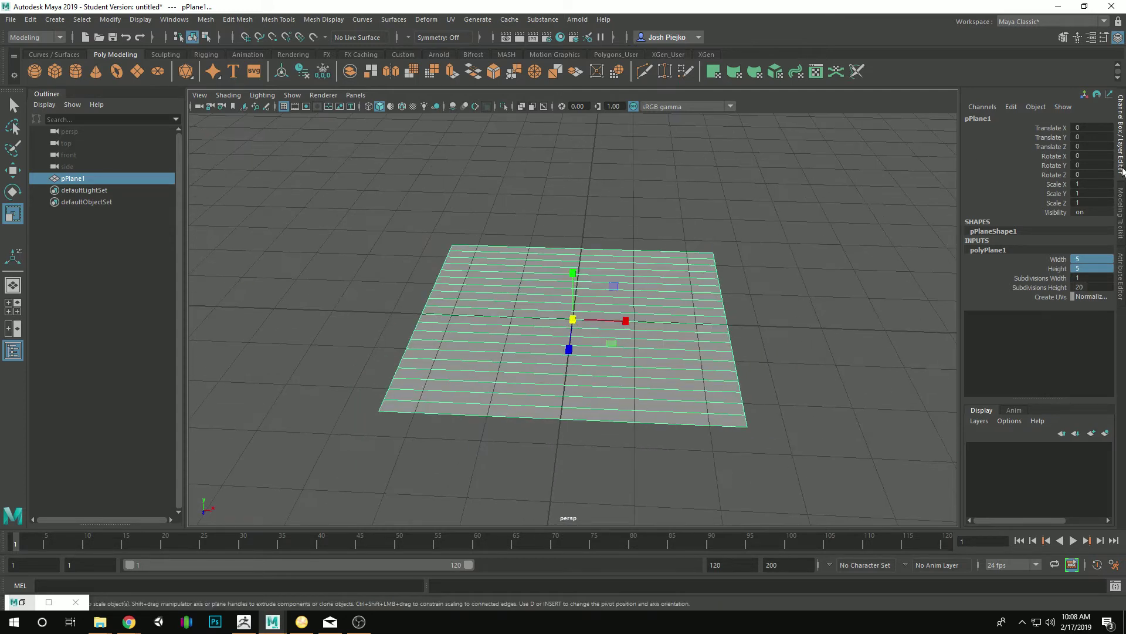
Step: Stand the plane upright with an X rotation of -90 and raise it about 2.49 units in Y onto the grid
click(1094, 156)
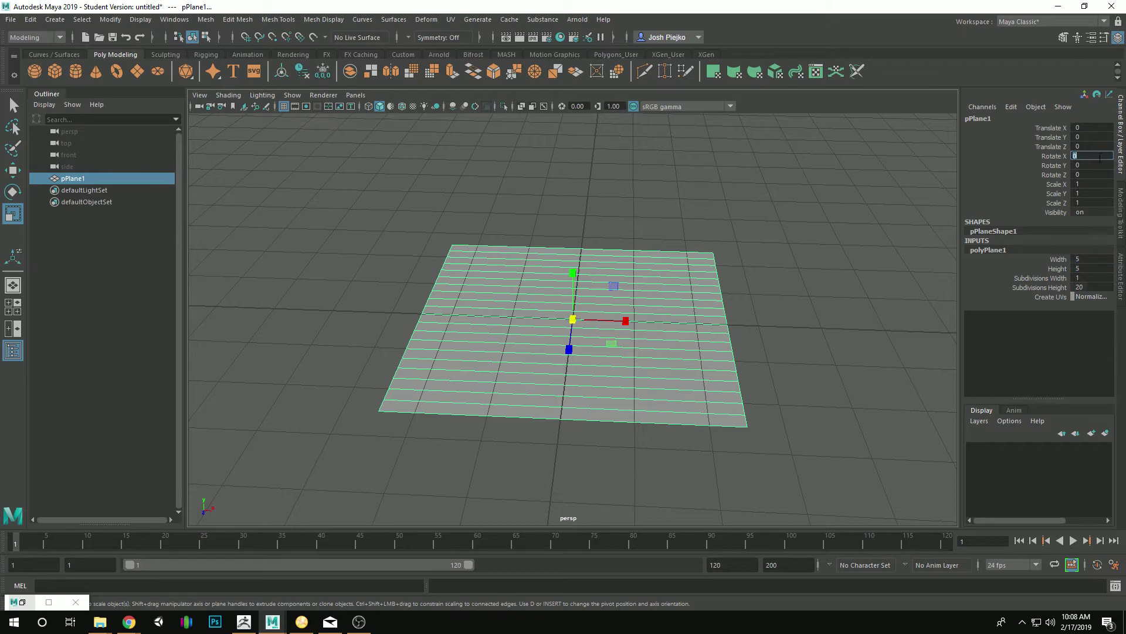
text(-90)
key(Return)
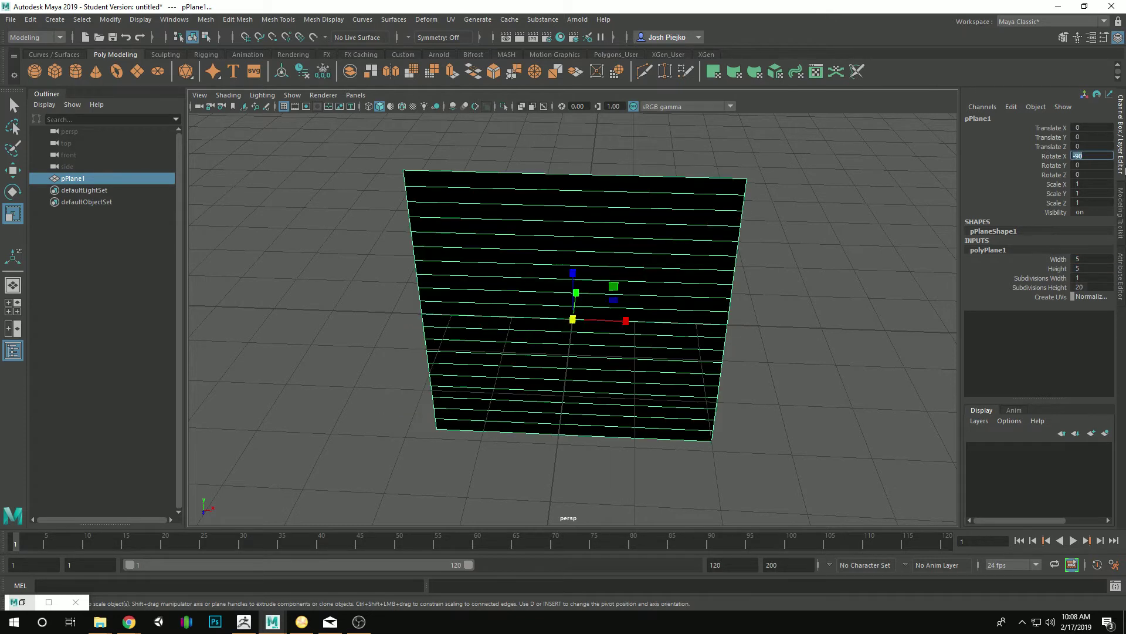
alt+drag(821, 247, 700, 351)
key(w)
drag(573, 270, 579, 108)
alt+drag(516, 211, 543, 252)
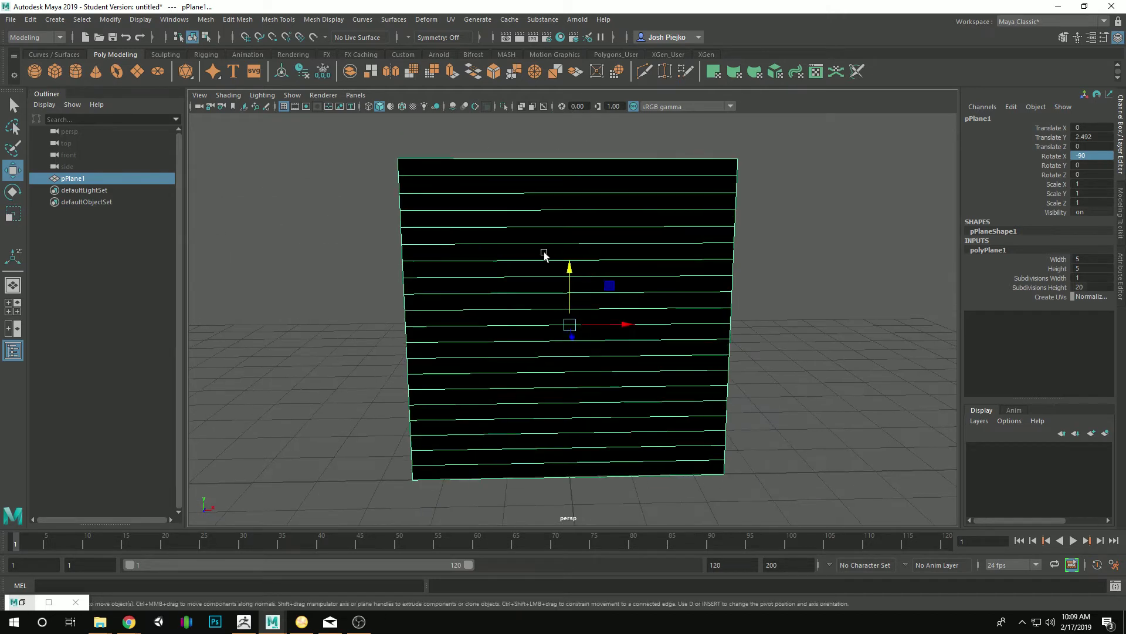
Step: Switch the viewport to flat lighting and check the plane from several sides
click(262, 94)
click(287, 151)
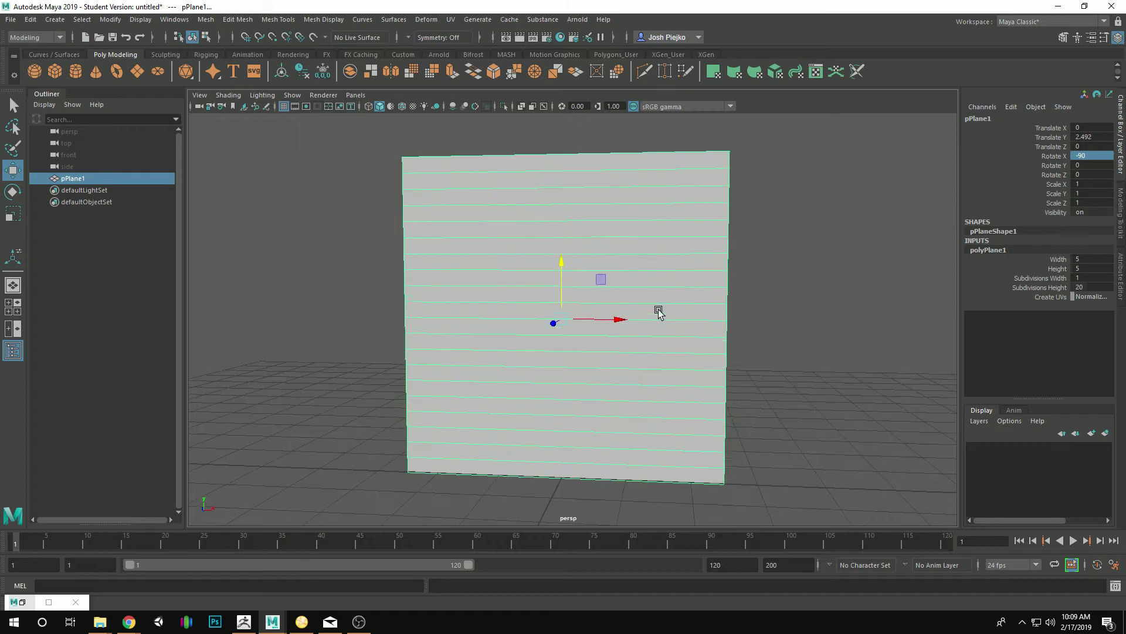
alt+drag(642, 309, 868, 328)
alt+drag(611, 360, 580, 389)
alt+drag(524, 271, 521, 282)
alt+drag(516, 240, 282, 253)
alt+drag(581, 381, 754, 421)
Step: Set the plane's X rotation to 90 and return the viewport to default lighting
click(1098, 154)
click(1102, 154)
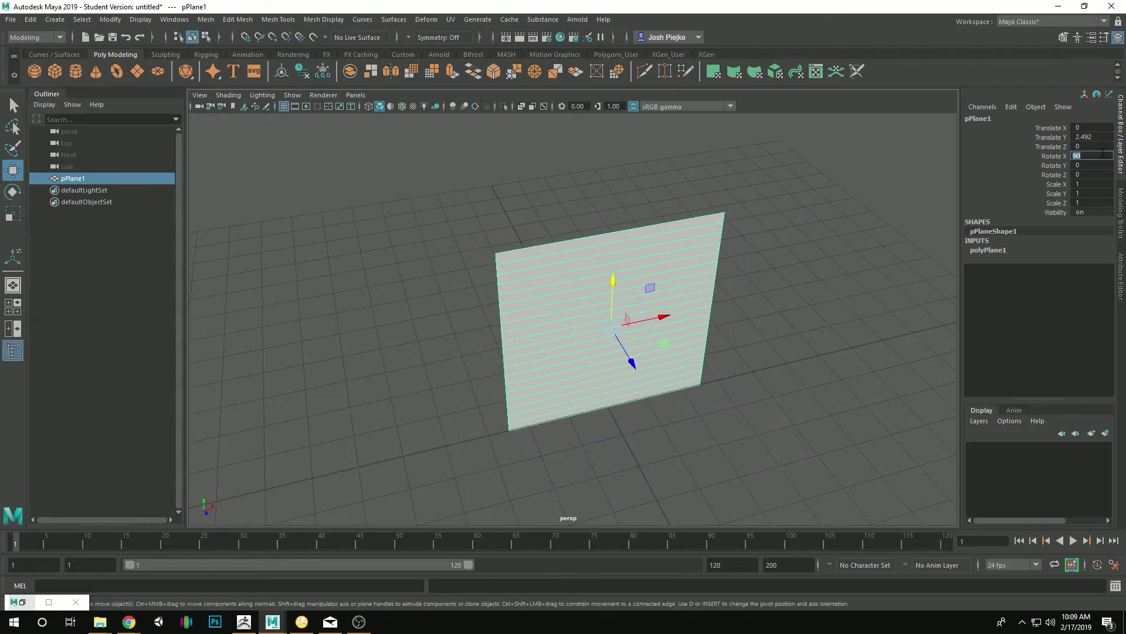
click(263, 95)
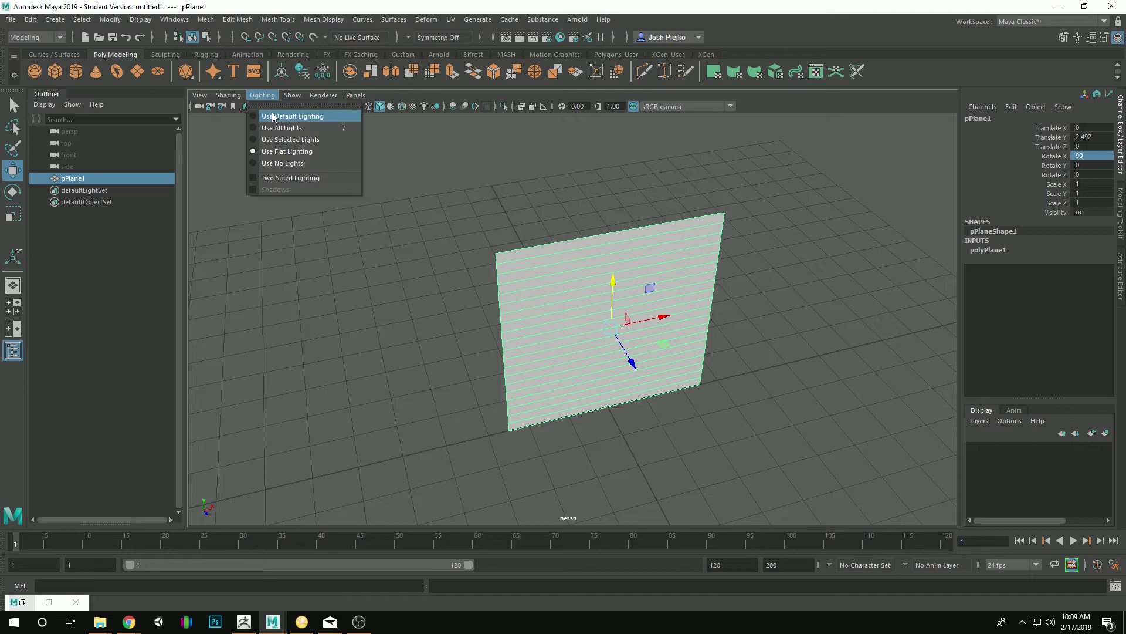
click(275, 115)
mouse_move(485, 286)
alt+mouse_down()
mouse_move(420, 297)
mouse_move(565, 324)
mouse_move(555, 342)
alt+mouse_up()
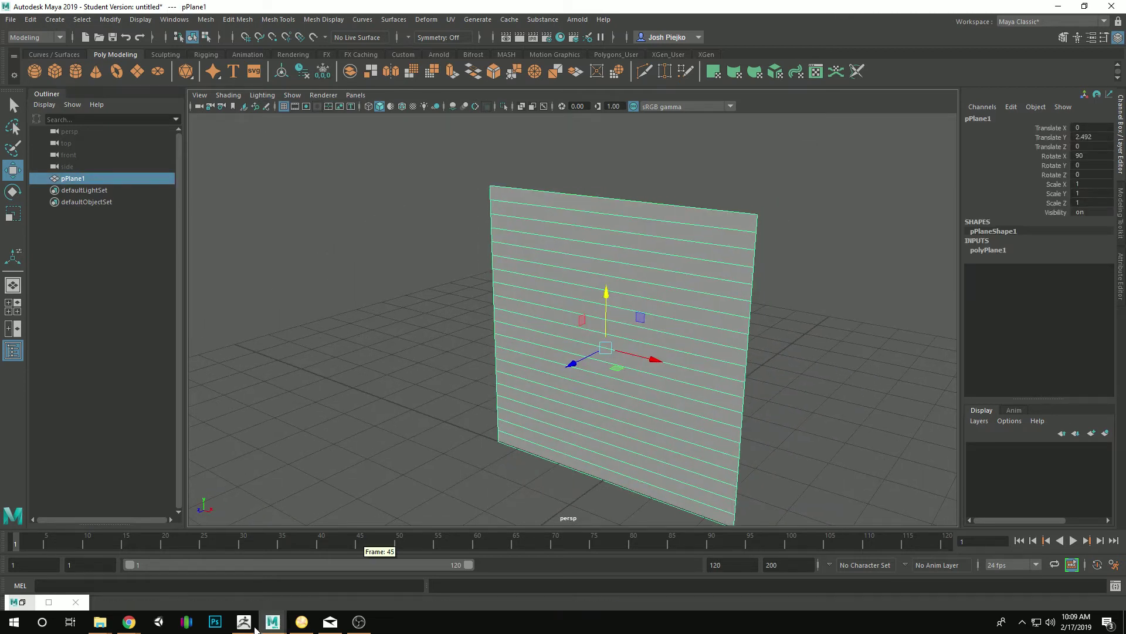
Step: Check the vinyl siding on the reference house photo in Chrome, and return to Maya
mouse_move(128, 622)
click(298, 585)
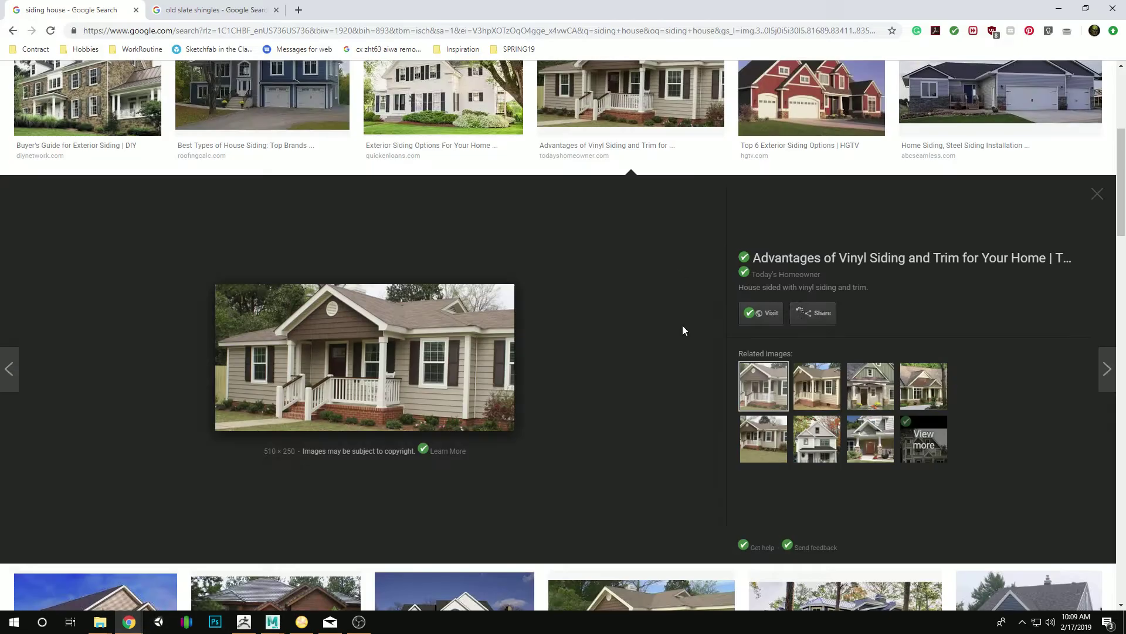
mouse_move(458, 425)
click(1059, 9)
Step: Select all horizontal edges of the upright plane and bevel them
alt+drag(441, 334, 492, 410)
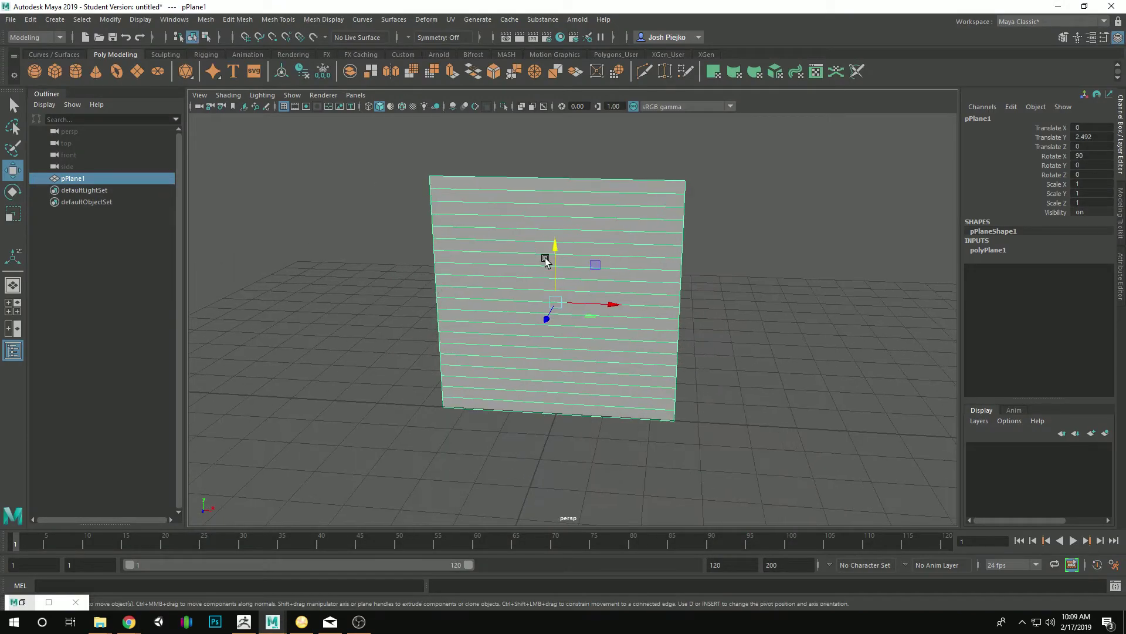
click(516, 119)
drag(555, 144, 543, 586)
mouse_move(606, 340)
alt+mouse_down()
mouse_move(566, 337)
mouse_move(619, 346)
alt+mouse_up()
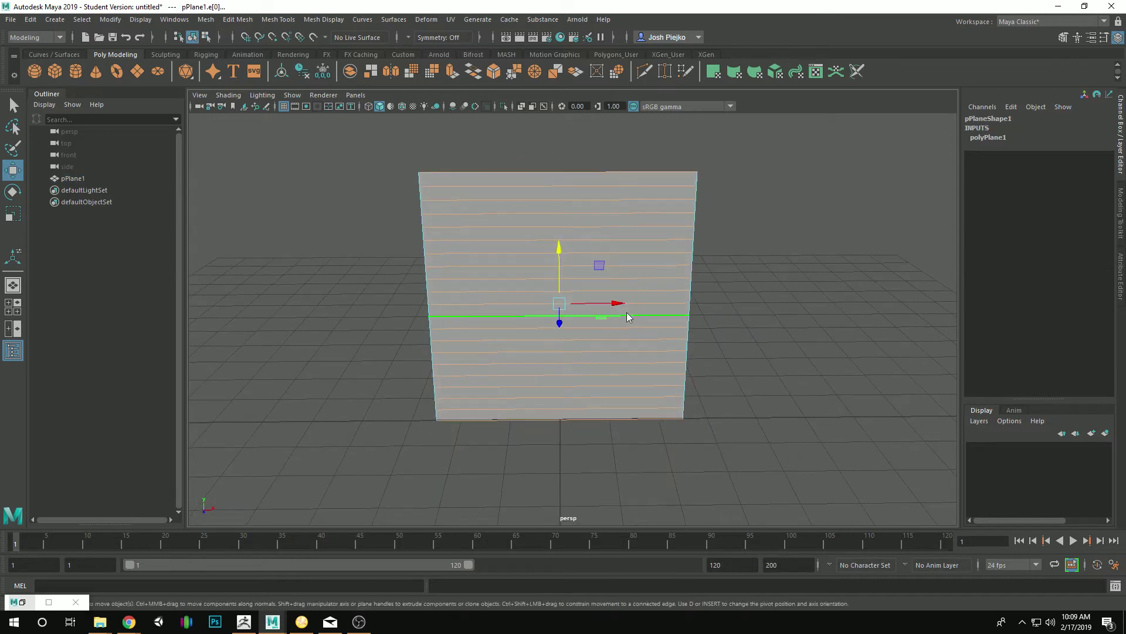
right_click(632, 305)
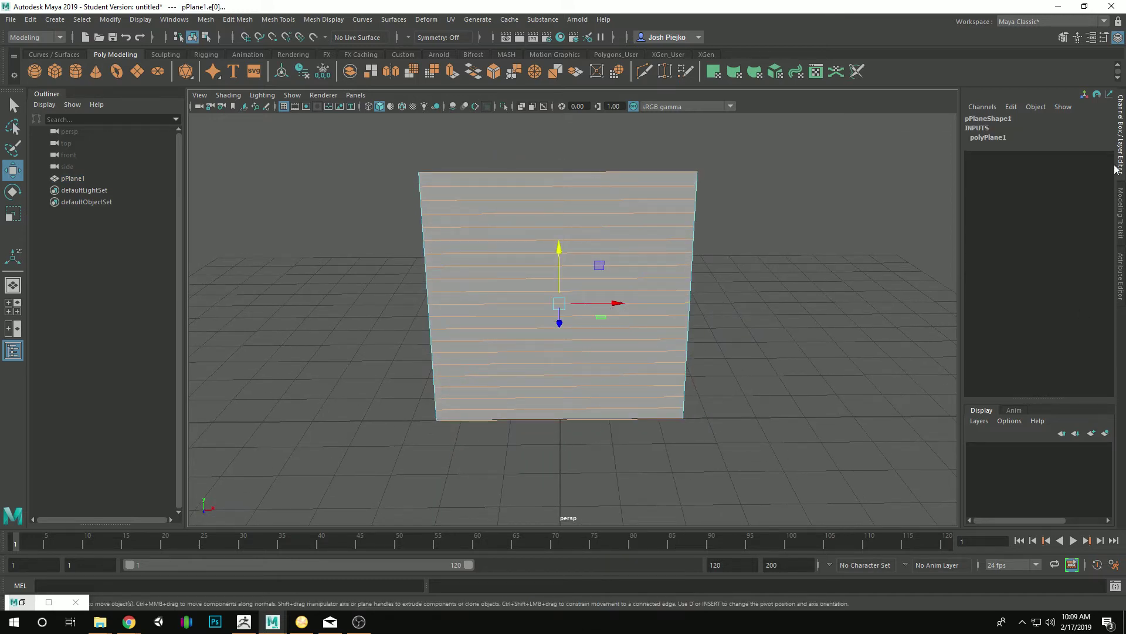
click(1063, 38)
click(1065, 389)
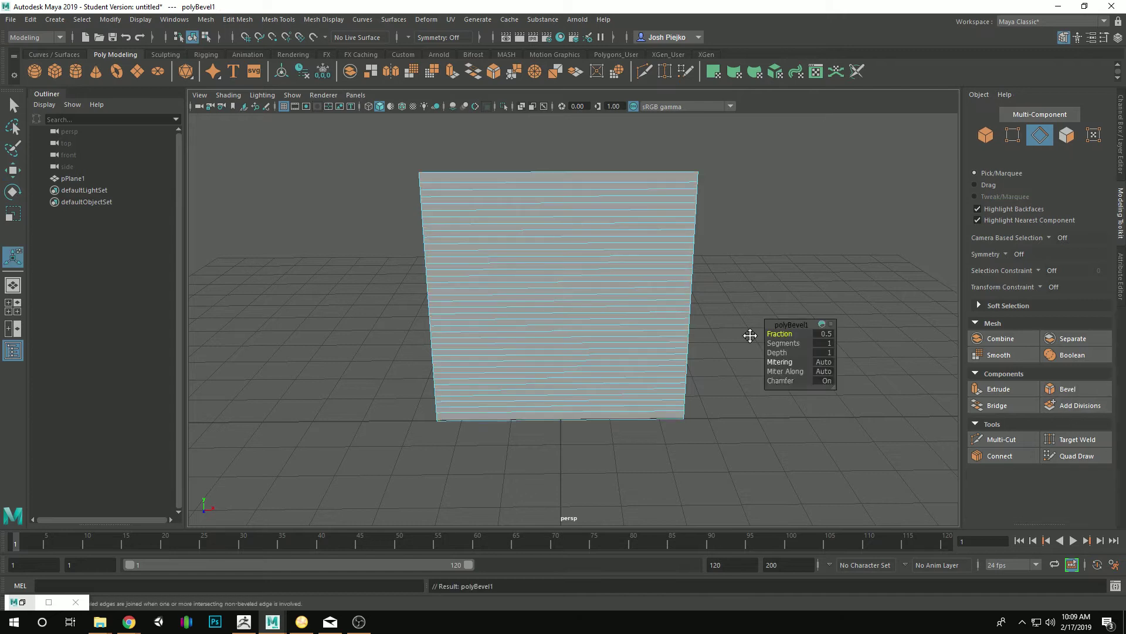
Step: Set the edge bevel's fraction to 0.1
alt+drag(749, 334, 704, 340)
alt+right_drag(704, 340, 776, 355)
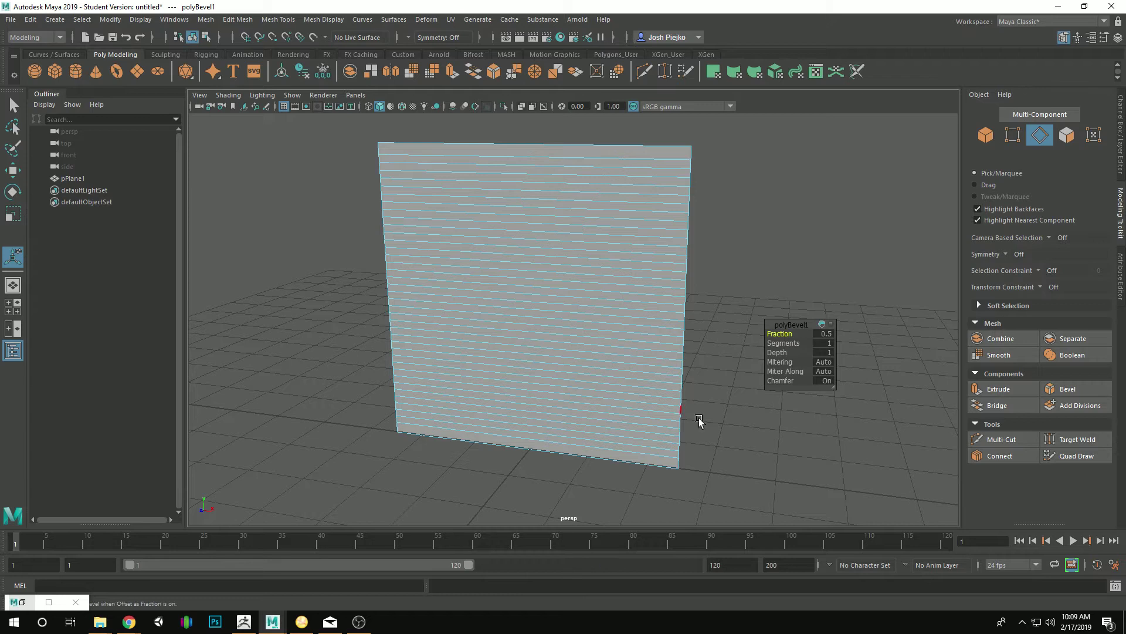
drag(775, 334, 772, 334)
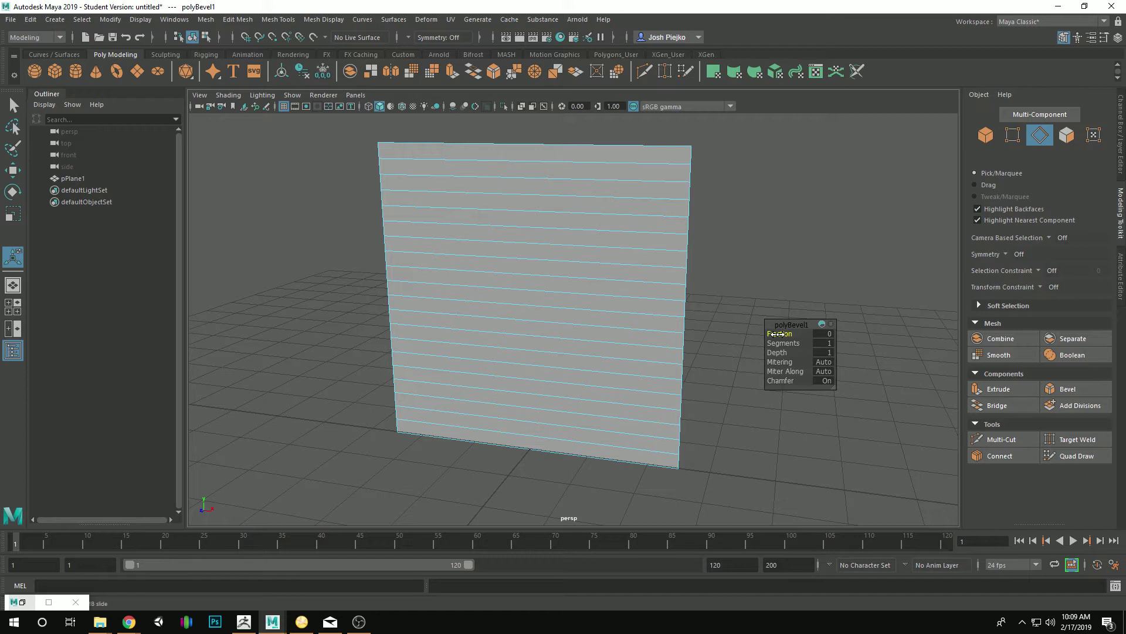
drag(777, 334, 781, 333)
alt+drag(666, 367, 669, 340)
alt+right_drag(669, 340, 740, 382)
alt+drag(740, 383, 716, 397)
alt+right_drag(716, 397, 545, 346)
alt+middle_drag(544, 346, 569, 412)
alt+drag(569, 412, 588, 421)
alt+right_drag(588, 421, 730, 428)
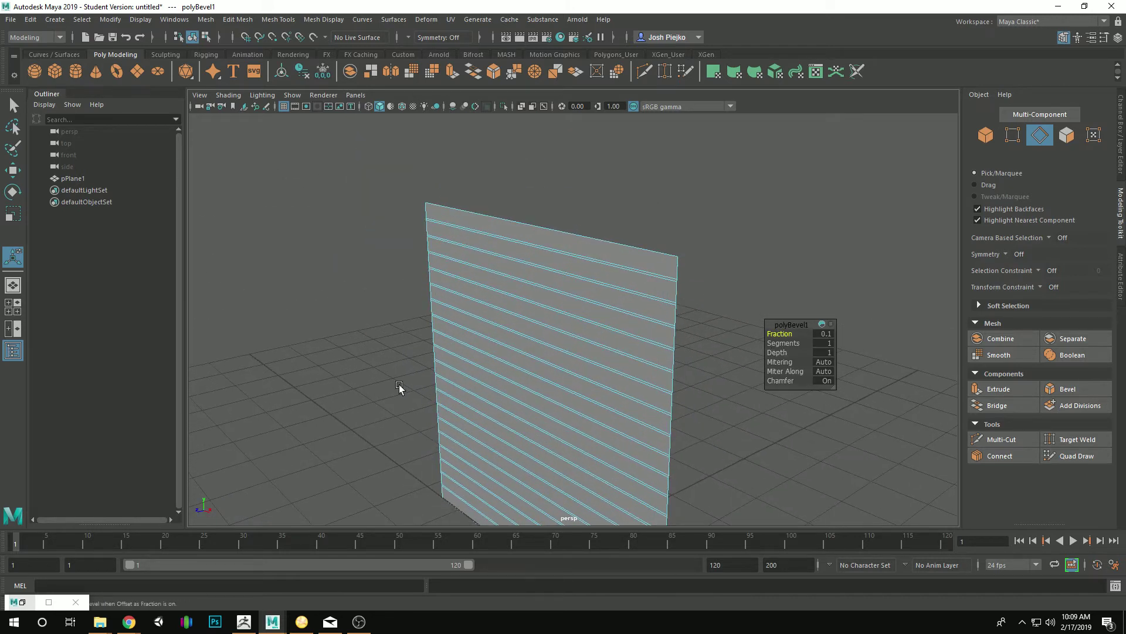
Step: Select the upper edge of every beveled pair on the plane, plus the plane's bottom edge
alt+drag(434, 374, 466, 371)
alt+right_drag(466, 371, 575, 382)
key(w)
alt+middle_drag(572, 290, 551, 385)
mouse_move(550, 385)
alt+right_down()
mouse_move(464, 389)
mouse_move(537, 395)
alt+right_up()
click(487, 285)
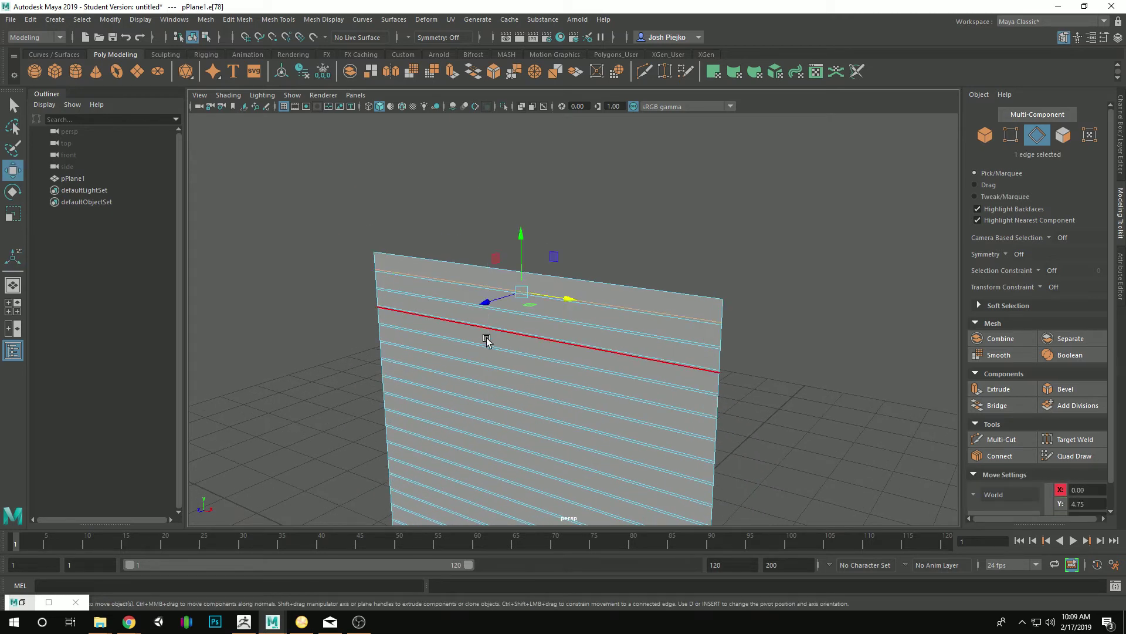
alt+right_drag(492, 341, 566, 338)
shift+click(551, 313)
shift+click(548, 339)
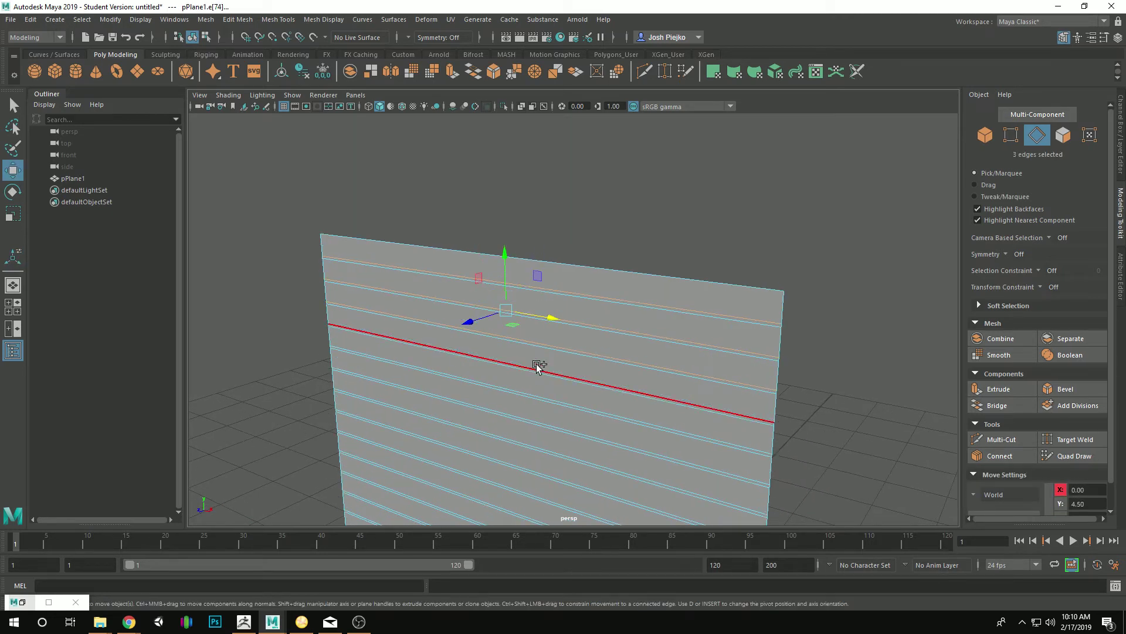
shift+click(538, 366)
shift+click(536, 390)
alt+right_drag(545, 410, 556, 369)
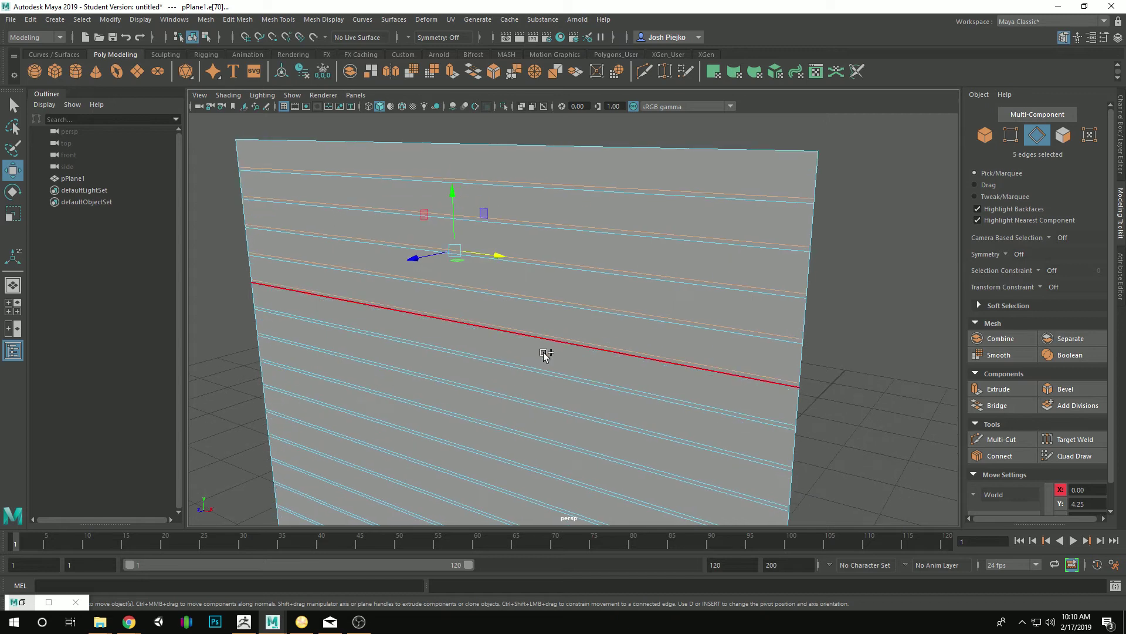
shift+click(539, 403)
shift+click(531, 433)
shift+click(521, 455)
shift+click(523, 467)
alt+middle_drag(524, 467, 495, 350)
shift+click(496, 376)
shift+click(495, 396)
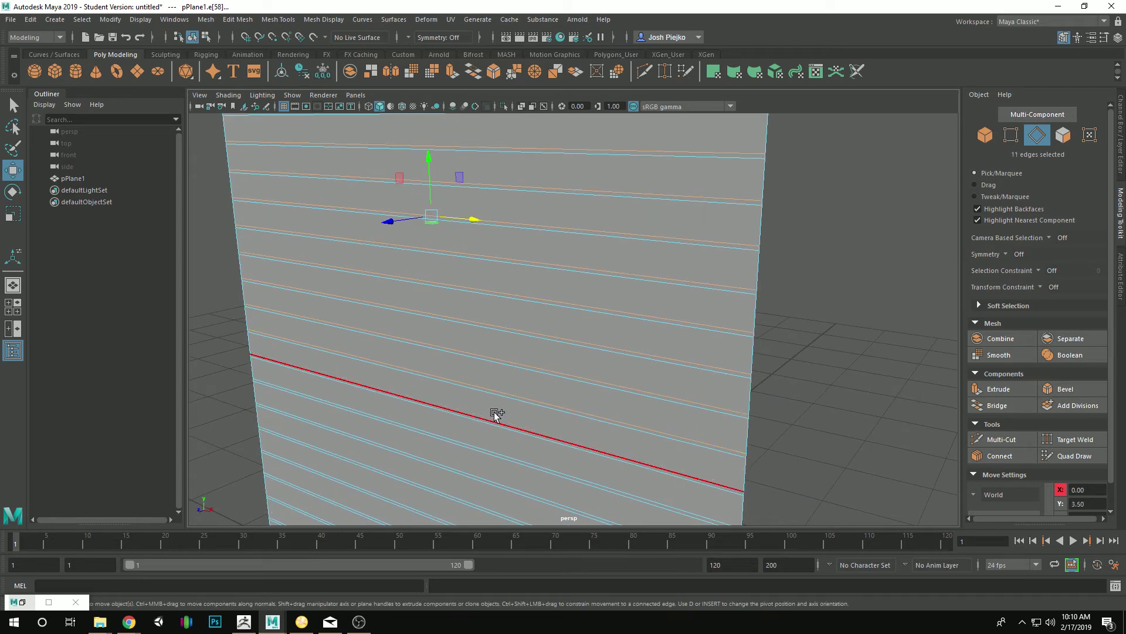
shift+click(495, 414)
shift+click(488, 445)
alt+middle_drag(488, 446, 440, 320)
shift+click(451, 354)
shift+click(450, 393)
shift+click(440, 419)
alt+middle_drag(440, 419, 442, 397)
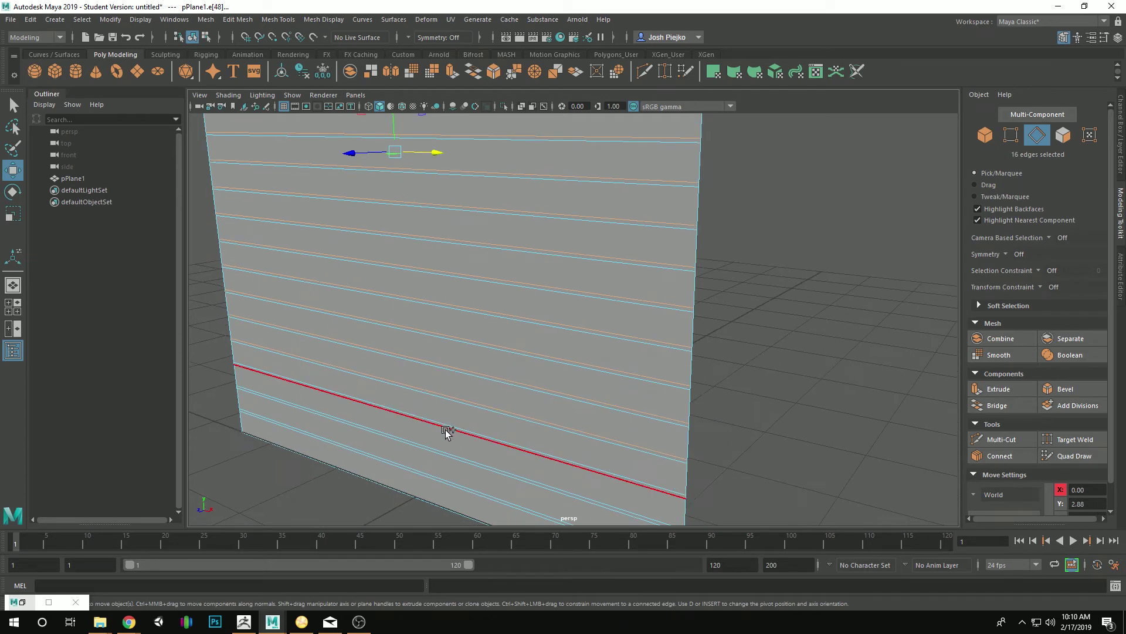
shift+click(445, 424)
shift+click(443, 445)
shift+click(440, 474)
scroll(473, 472, down, 3)
alt+drag(473, 473, 452, 387)
shift+click(470, 462)
Step: Move the selected edges outward along Z to give the siding boards a stepped profile, and return to object mode
alt+drag(449, 271, 512, 202)
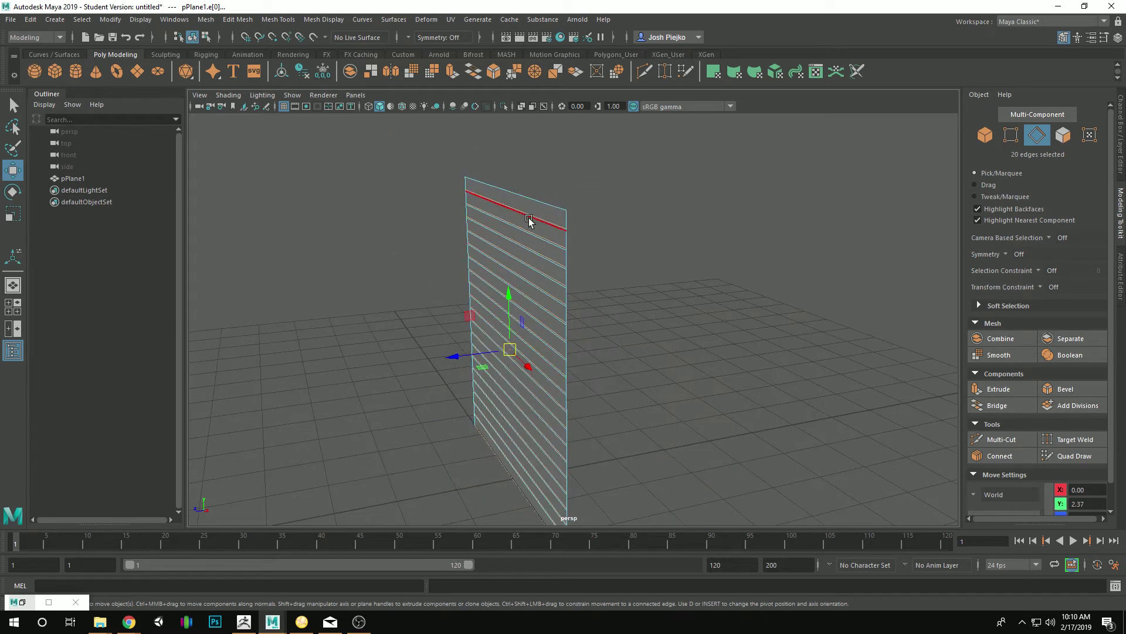
scroll(480, 361, up, 1)
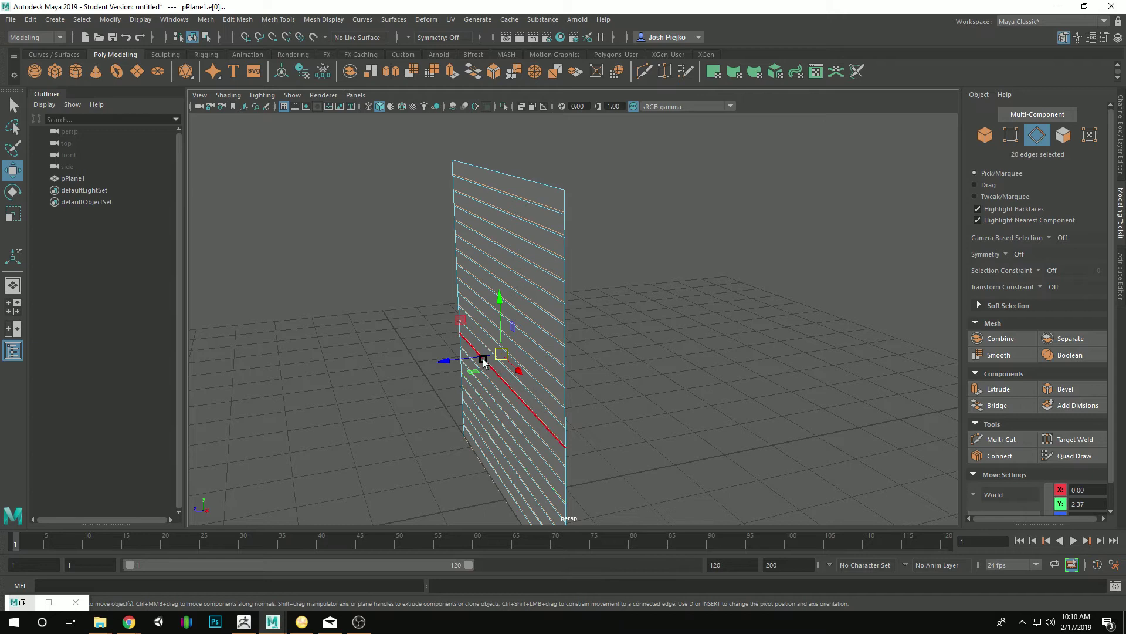
drag(476, 359, 587, 349)
scroll(558, 328, down, 1)
right_drag(551, 322, 587, 287)
alt+right_drag(581, 281, 287, 217)
alt+drag(287, 216, 571, 294)
Step: Examine the shading and stepped profile of the siding plane from the front and the side
click(660, 328)
alt+drag(666, 346, 631, 364)
alt+right_drag(631, 364, 718, 376)
alt+drag(719, 375, 727, 406)
click(628, 349)
click(674, 339)
mouse_move(614, 375)
alt+mouse_down()
mouse_move(666, 415)
mouse_move(739, 329)
mouse_move(597, 356)
mouse_move(593, 377)
mouse_move(636, 357)
mouse_move(606, 376)
alt+mouse_up()
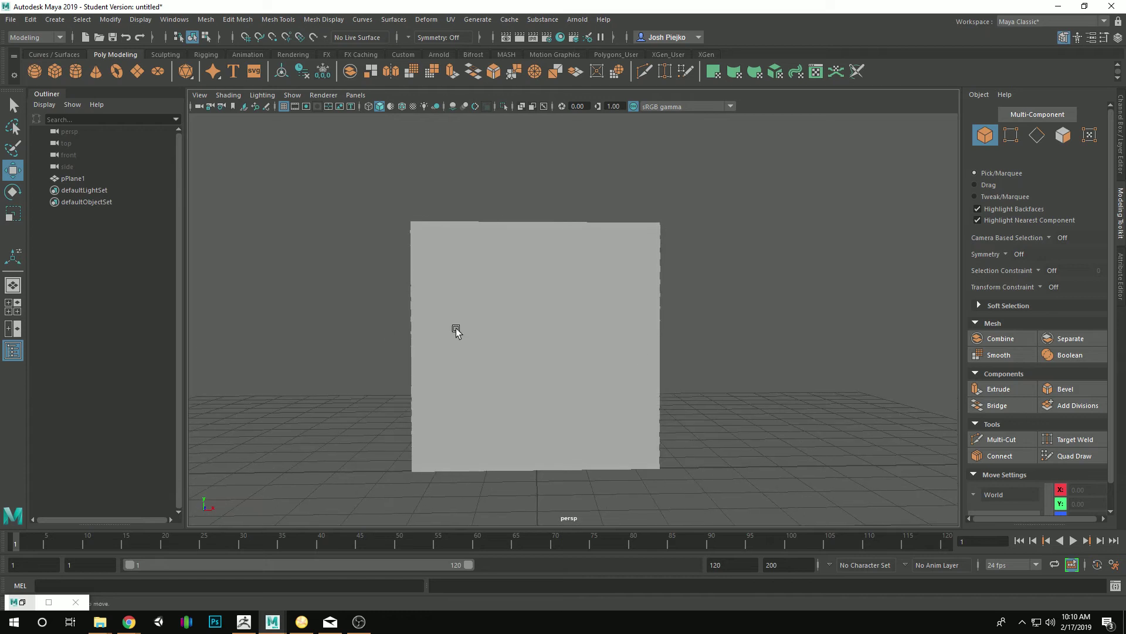
alt+drag(558, 329, 528, 347)
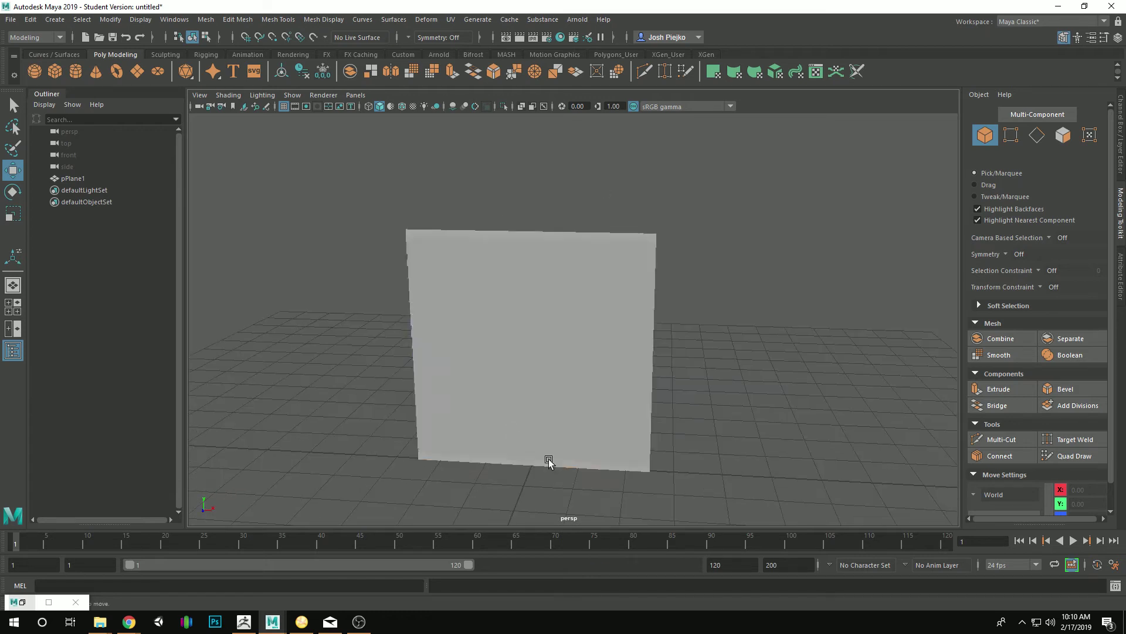
Step: Select the whole siding plane and harden its edges
right_drag(546, 276, 558, 194)
click(541, 191)
key(F8)
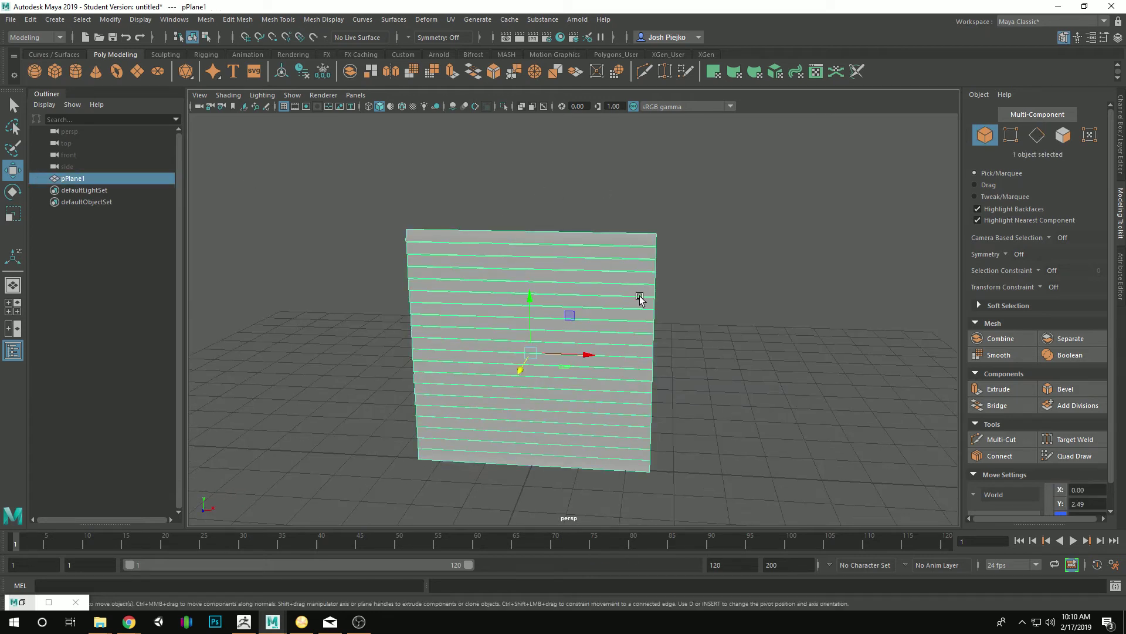
right_click(524, 267)
click(324, 20)
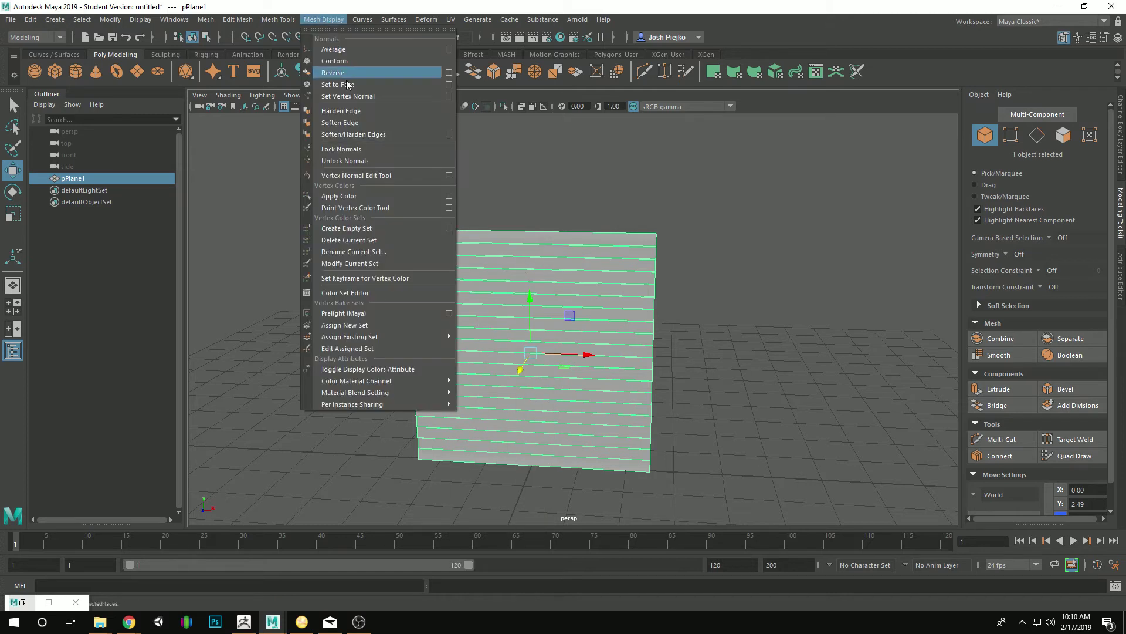
click(358, 110)
click(708, 375)
mouse_move(708, 376)
alt+mouse_down()
mouse_move(717, 357)
mouse_move(709, 387)
mouse_move(716, 359)
alt+mouse_up()
alt+right_drag(715, 359, 840, 372)
alt+drag(840, 372, 884, 375)
alt+right_drag(884, 375, 653, 380)
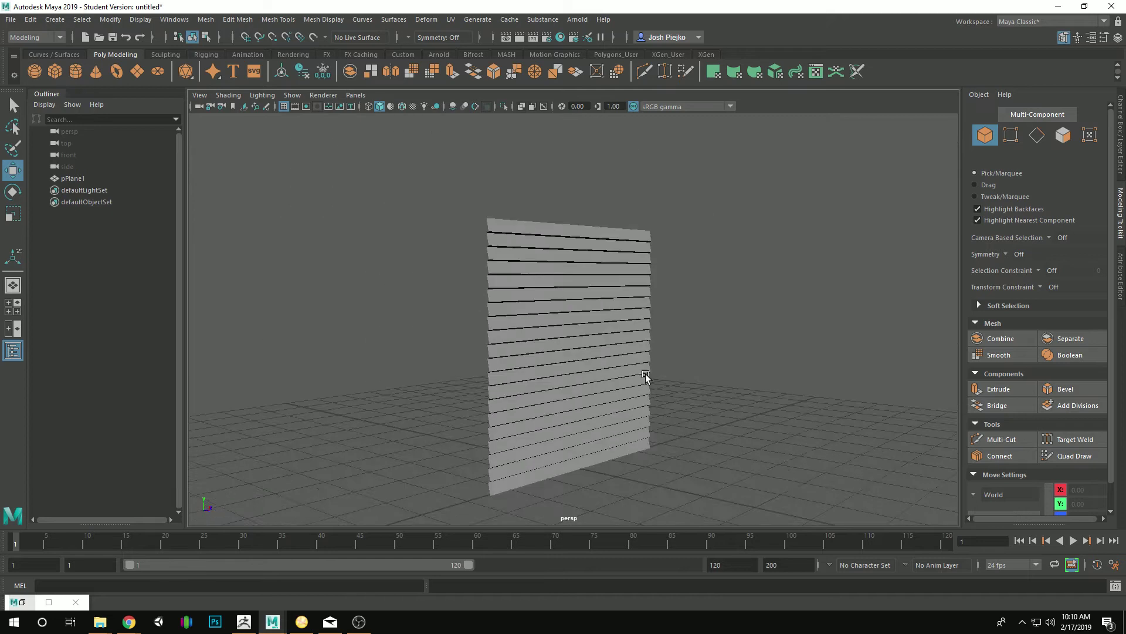
alt+drag(654, 380, 600, 382)
Step: Put the siding plane on a new display layer and name the layer templateSiding
click(601, 382)
alt+drag(752, 406, 711, 395)
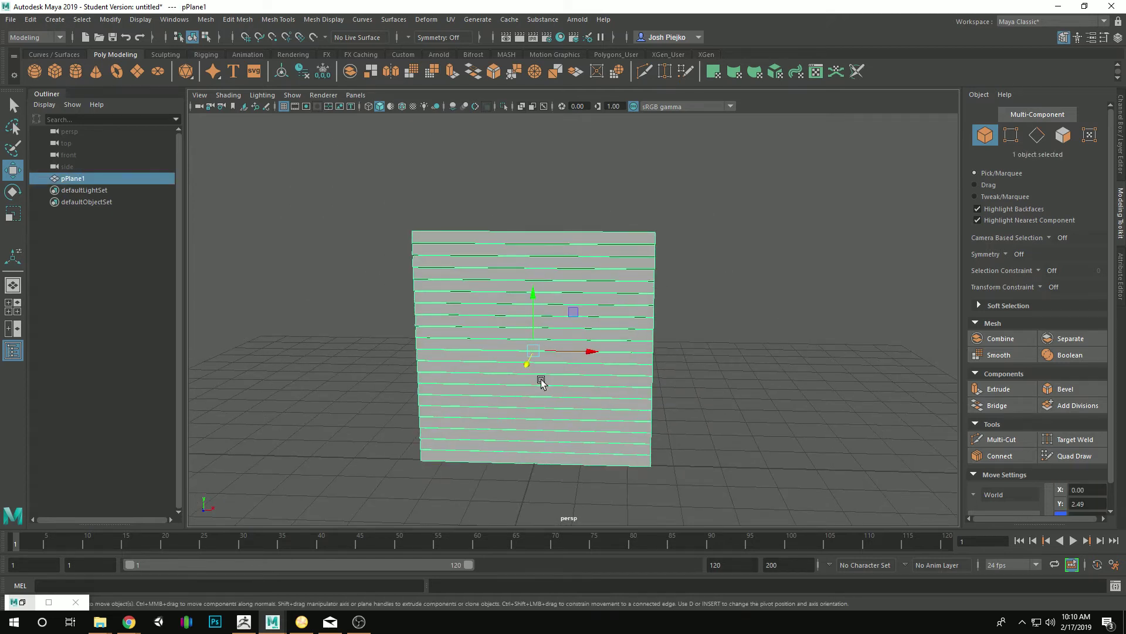
alt+middle_drag(636, 381, 731, 384)
alt+right_drag(731, 385, 526, 387)
alt+drag(526, 387, 531, 410)
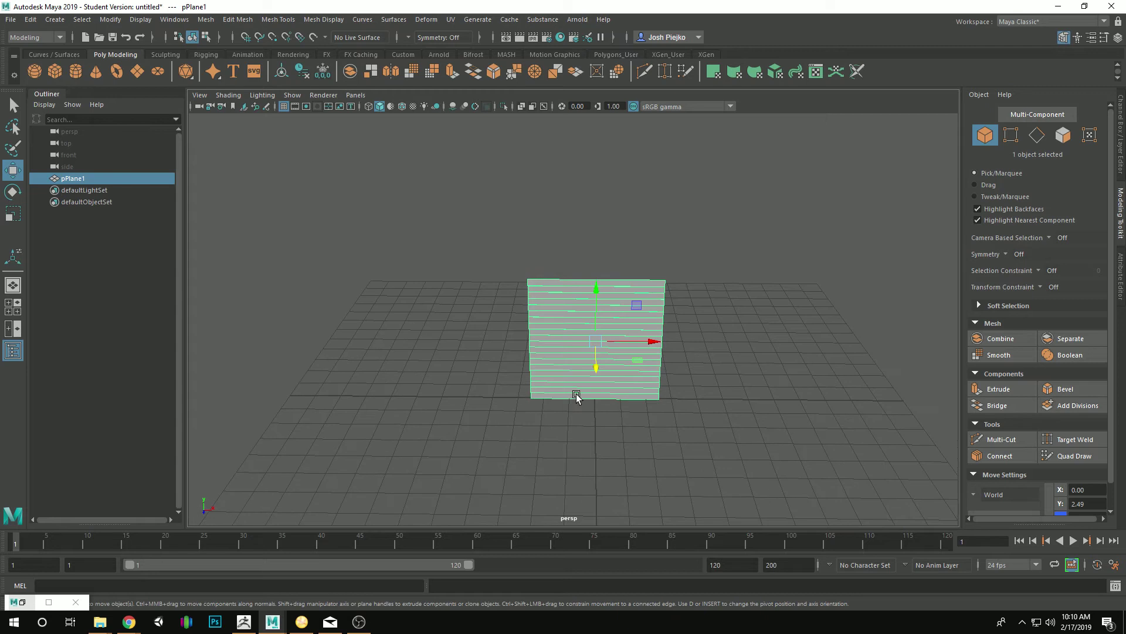
click(1121, 132)
click(1106, 434)
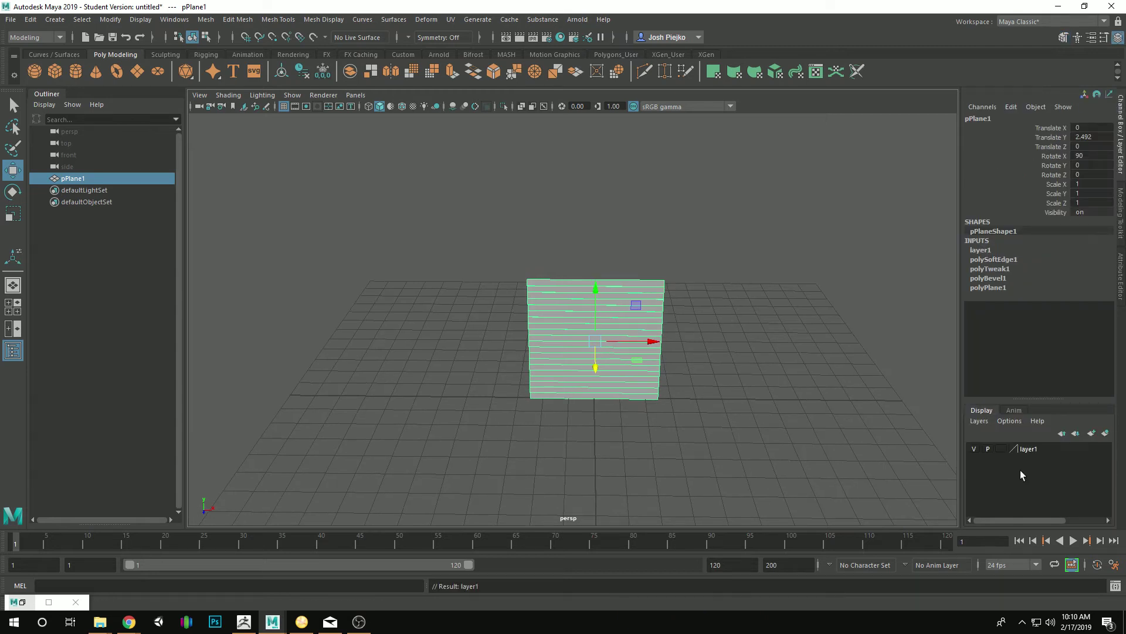
double_click(1036, 449)
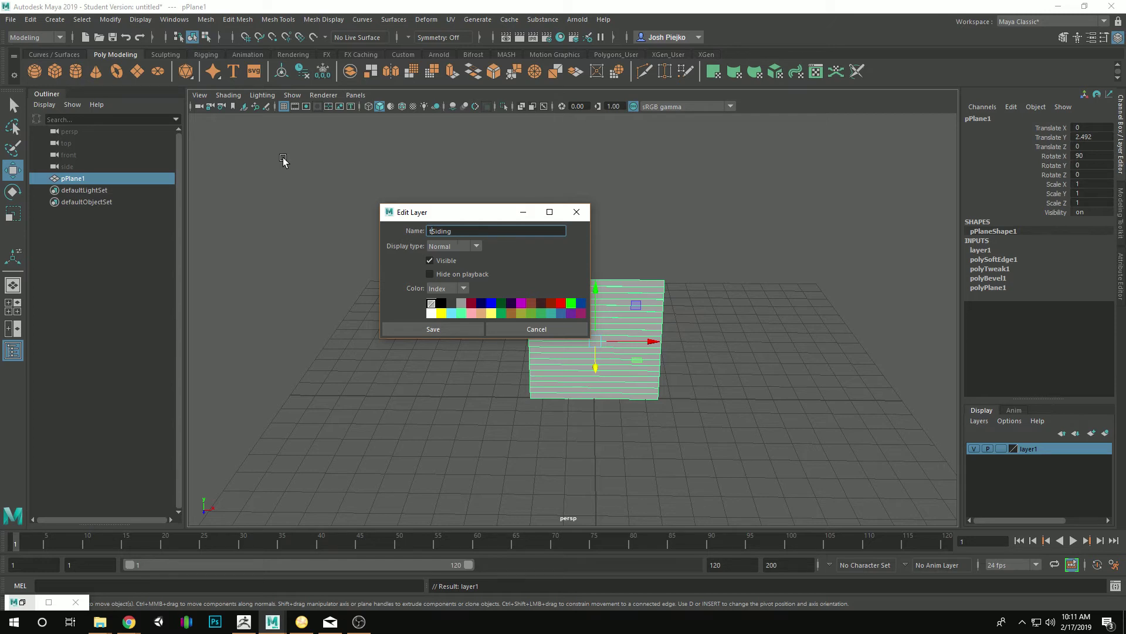
text(emplate)
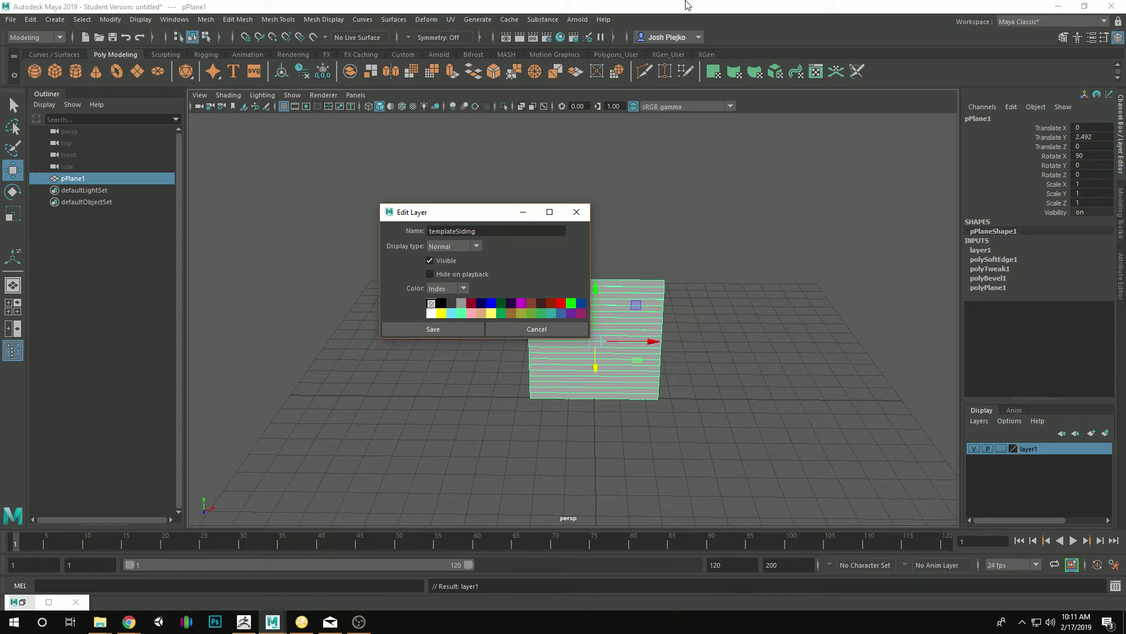
click(456, 329)
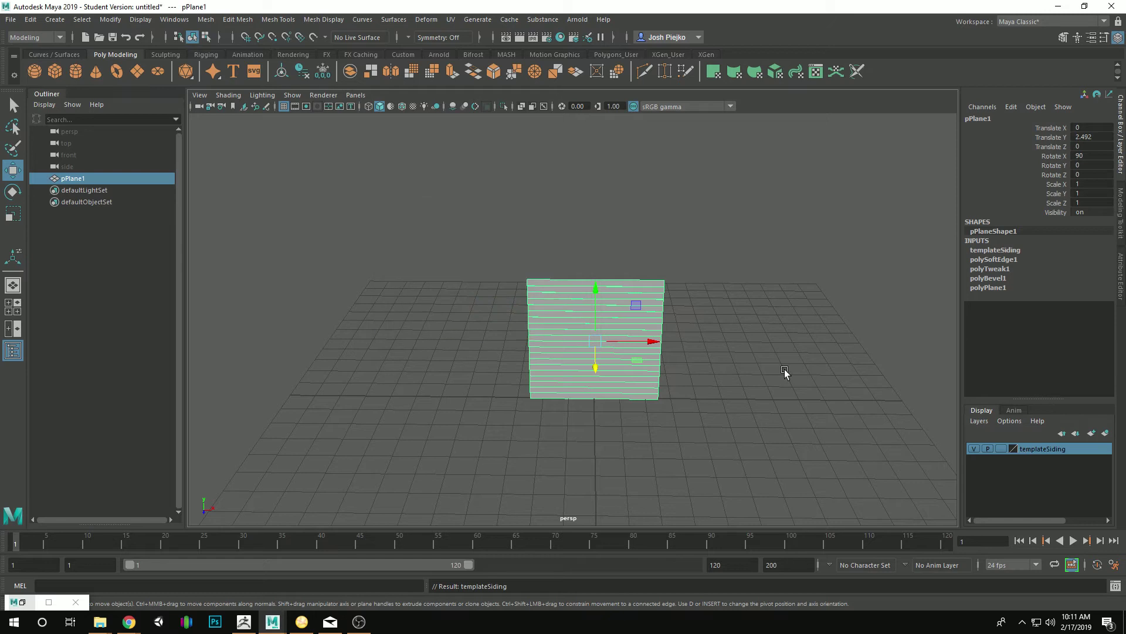
Step: Test the templateSiding layer's visibility, then duplicate the siding plane onto a new display layer
click(737, 409)
click(973, 449)
click(973, 449)
alt+drag(717, 379, 619, 343)
click(619, 343)
alt+right_drag(619, 343, 790, 406)
scroll(780, 422, down, 3)
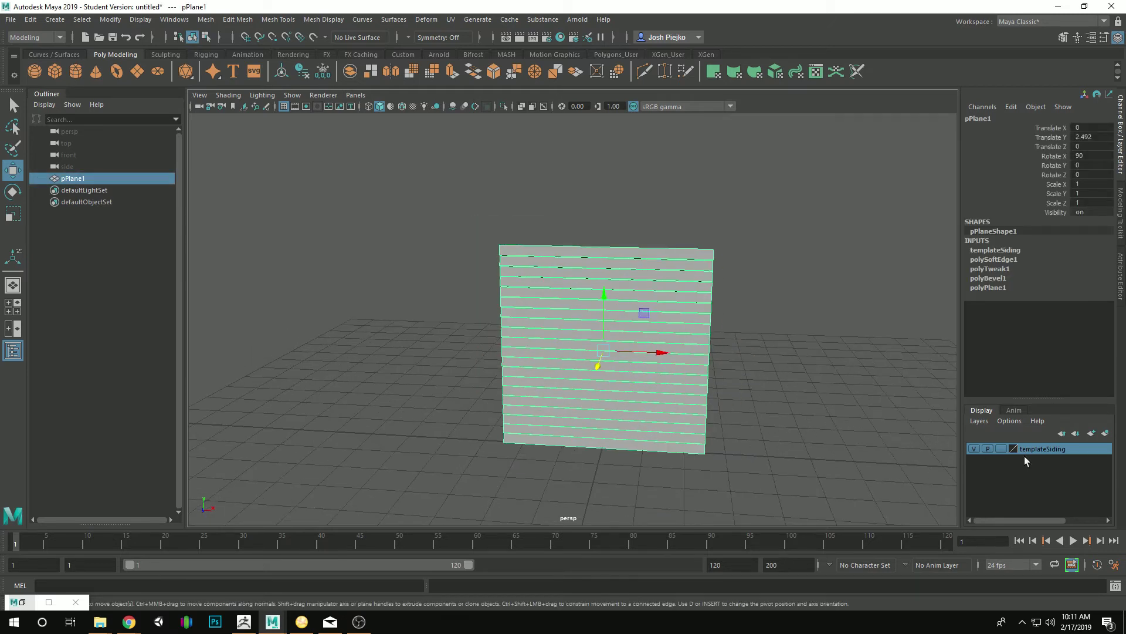
key(ctrl+d)
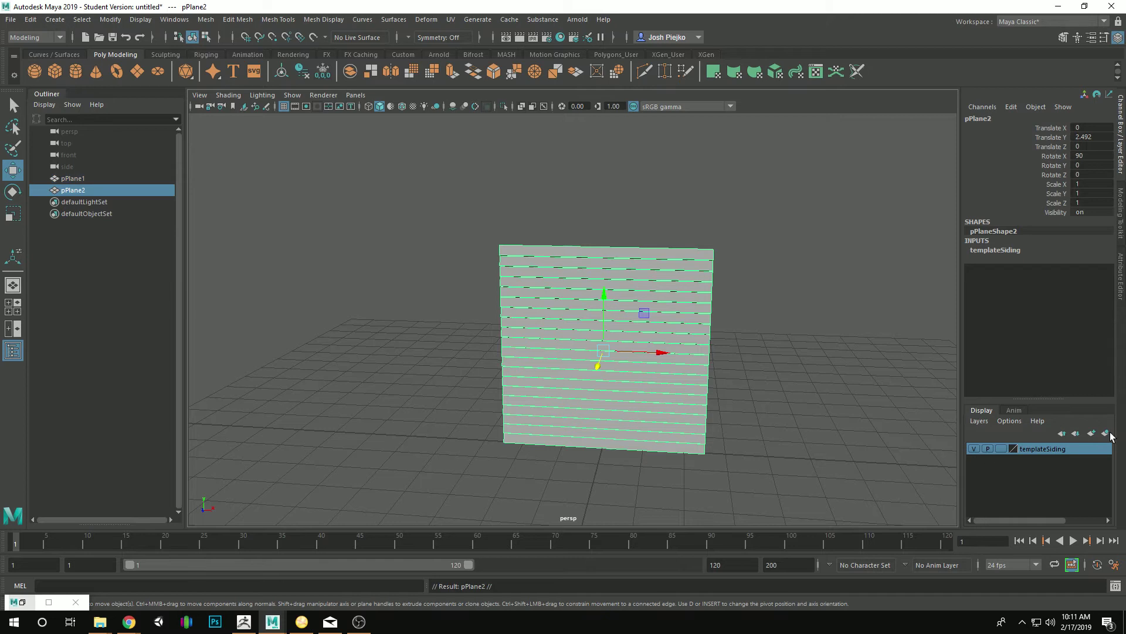
click(1106, 433)
Step: Hide the templateSiding layer and keep the duplicate's layer visible
click(974, 460)
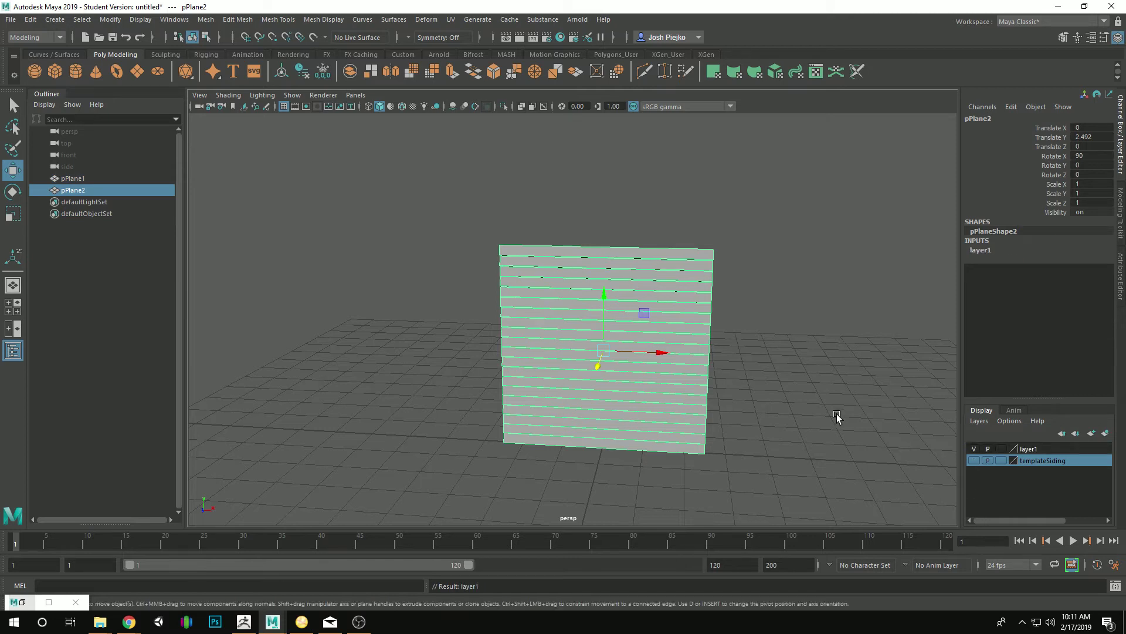
click(974, 449)
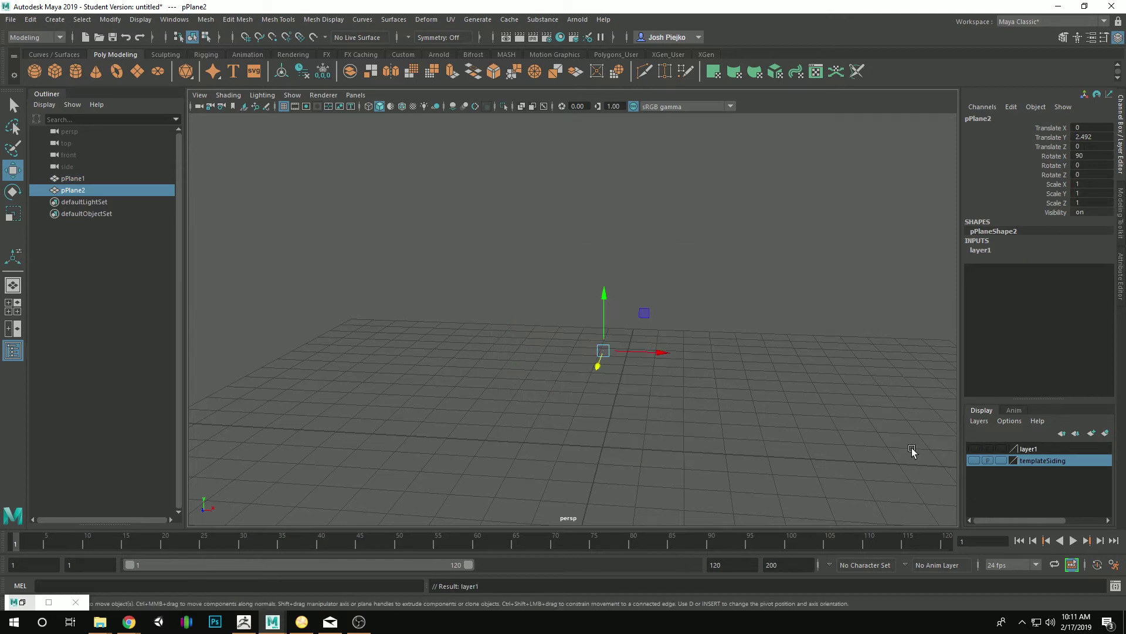
click(973, 461)
click(974, 460)
click(974, 449)
click(975, 450)
click(974, 461)
click(975, 461)
click(973, 448)
Step: Select all vertices of the duplicated siding plane with the Scale tool active
scroll(762, 422, down, 1)
alt+drag(738, 405, 777, 434)
click(685, 364)
alt+drag(685, 363, 687, 358)
key(F9)
drag(341, 156, 850, 587)
key(r)
Step: Check the wall proportions on the reference house photo in Chrome, and return to Maya
mouse_move(139, 622)
click(282, 581)
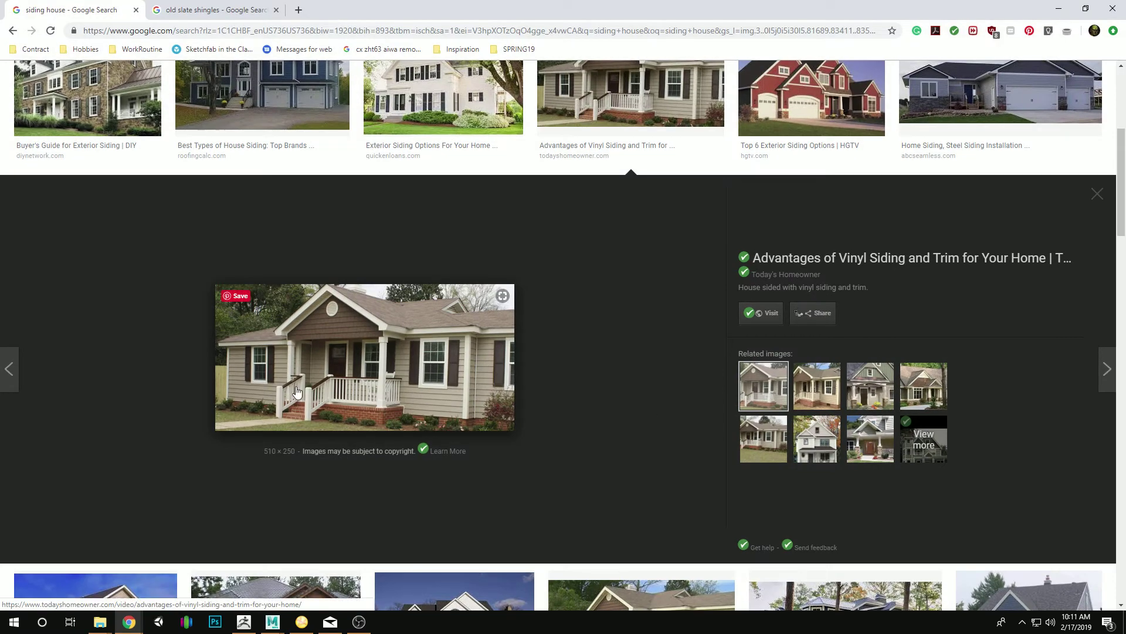
key(alt+Tab)
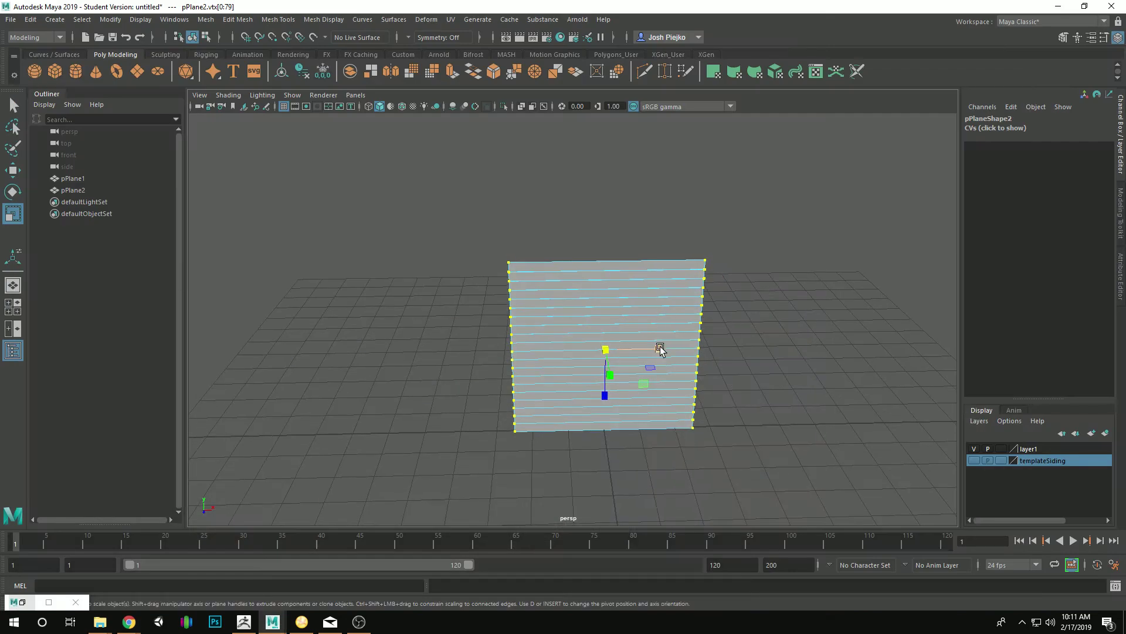
Step: Stretch the selected vertices along X to form a long wall, and return to object mode
drag(654, 347, 639, 387)
key(F8)
alt+drag(726, 287, 651, 346)
Step: Switch visibility from layer1 to templateSiding, duplicate the template siding plane, and add the copy to layer1
click(975, 452)
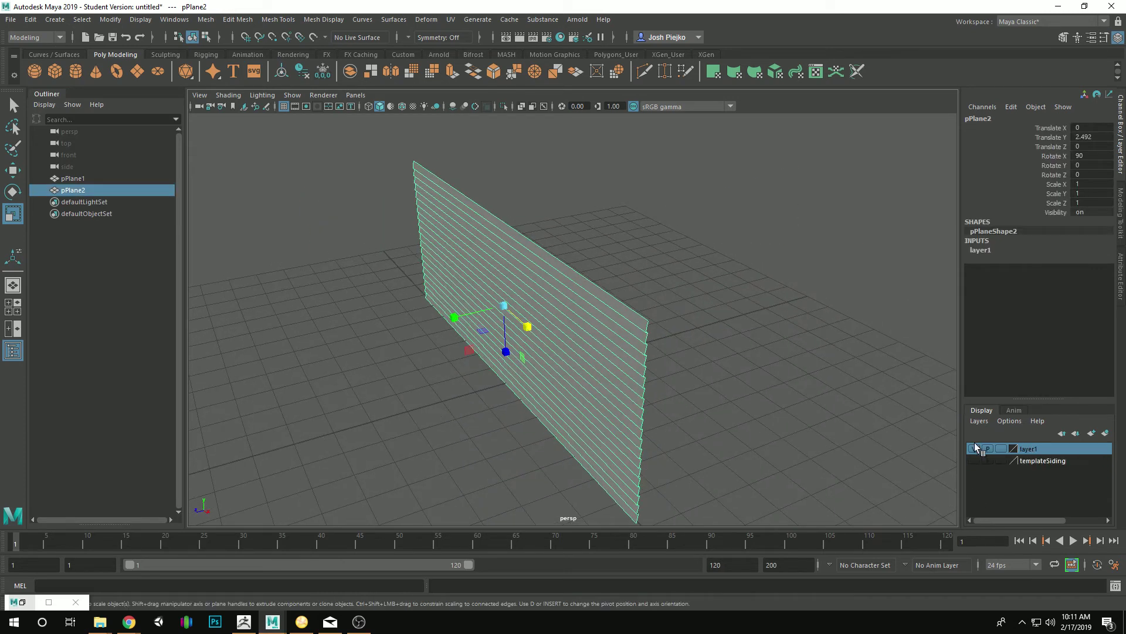
click(974, 453)
click(974, 461)
key(ctrl+d)
right_click(1020, 449)
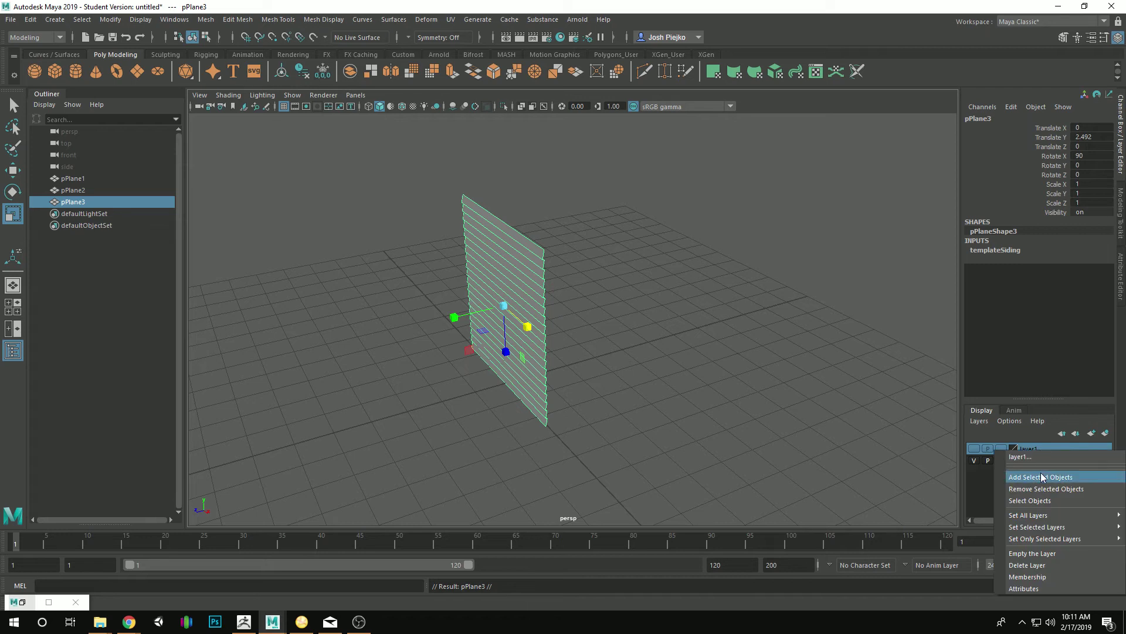
click(1038, 475)
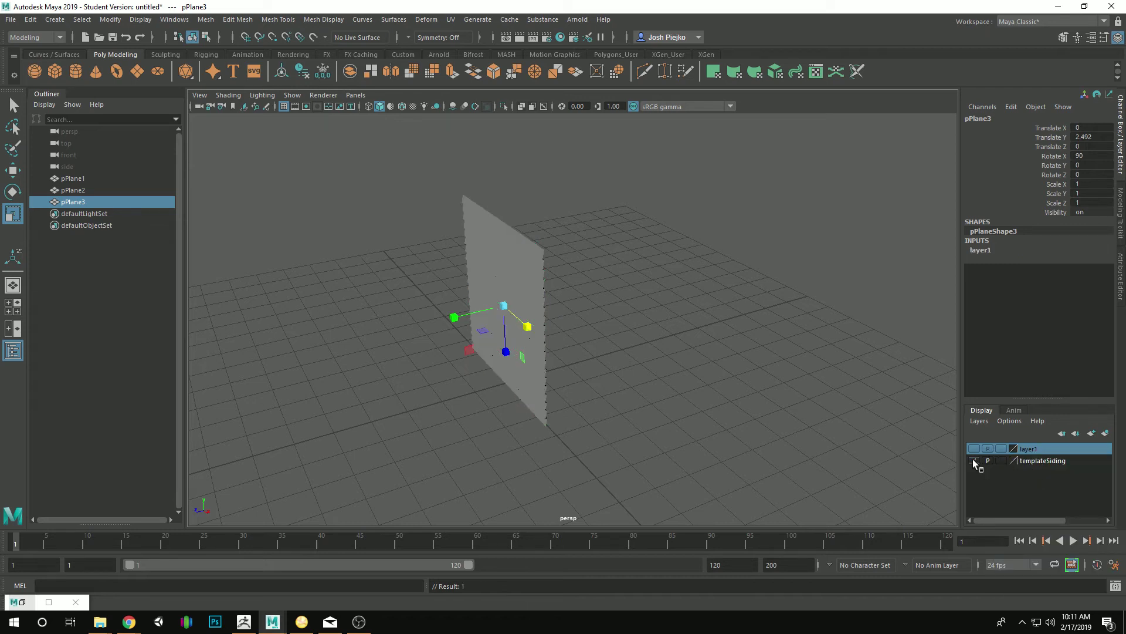
Step: Hide templateSiding, show layer1, and move the new copy along X to about 6.71 at the long wall's end
click(974, 461)
click(974, 448)
key(w)
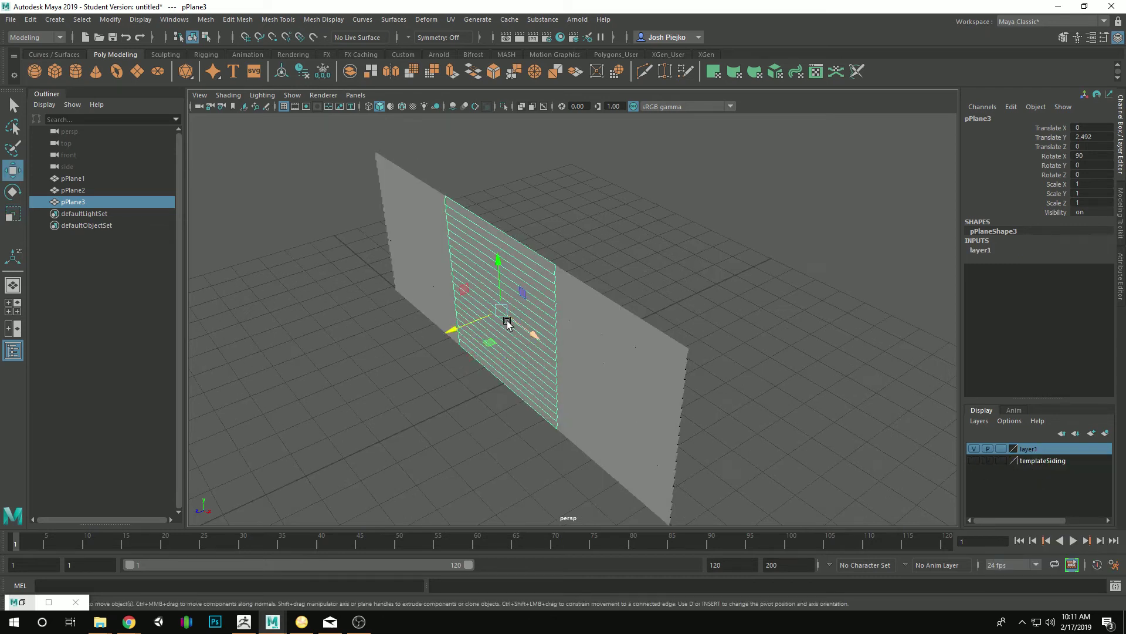
drag(525, 330, 636, 379)
key(e)
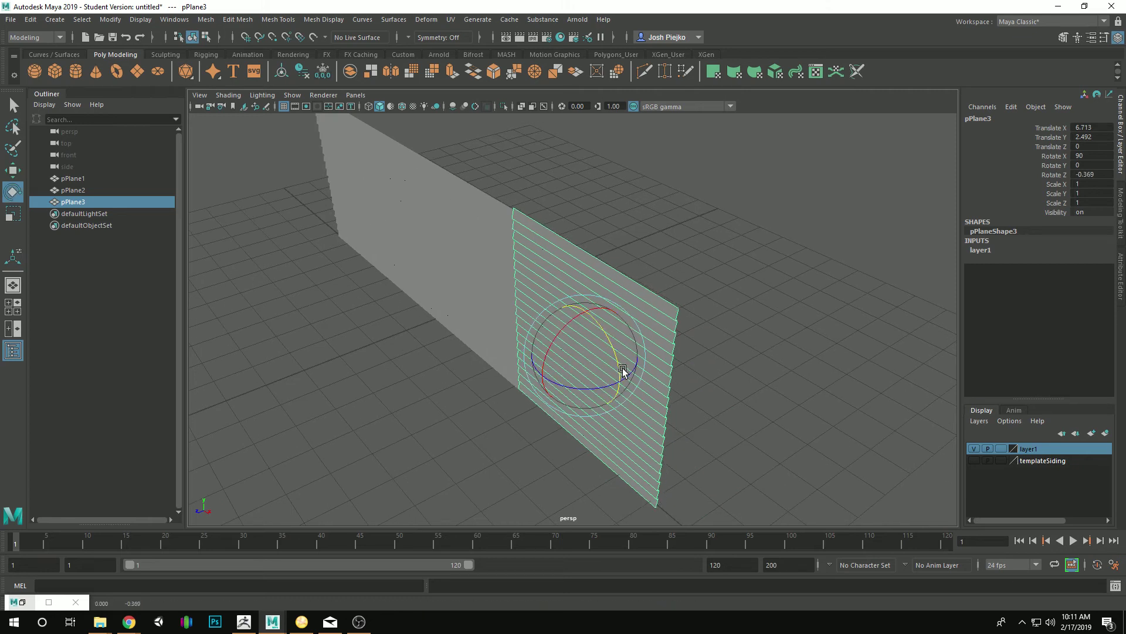
drag(595, 386, 646, 352)
alt+drag(543, 448, 487, 453)
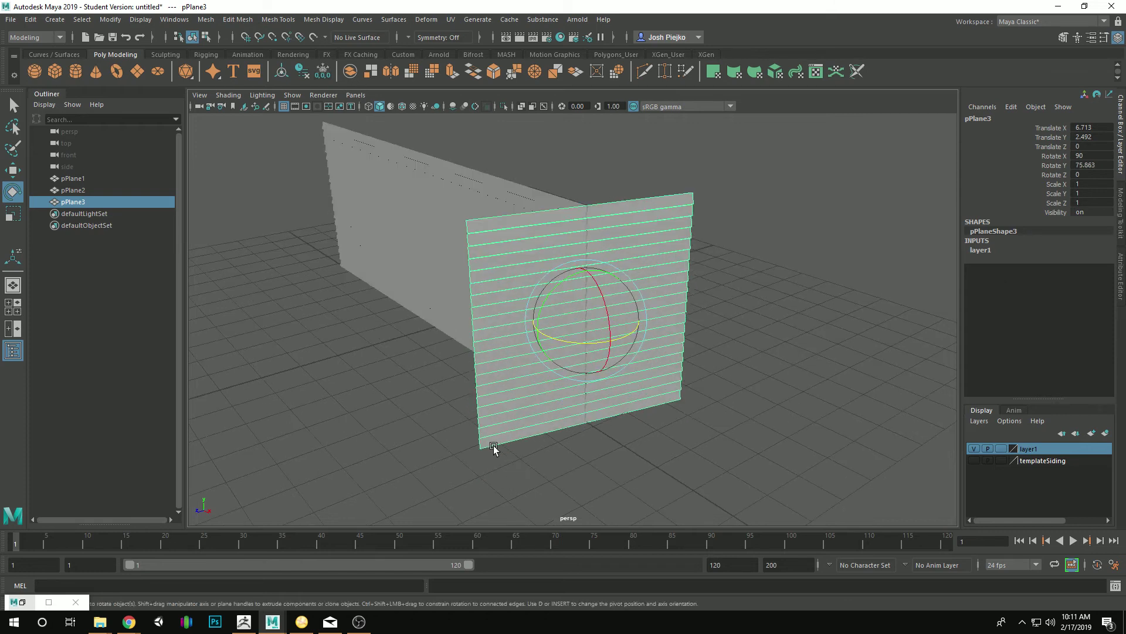
alt+drag(568, 424, 575, 410)
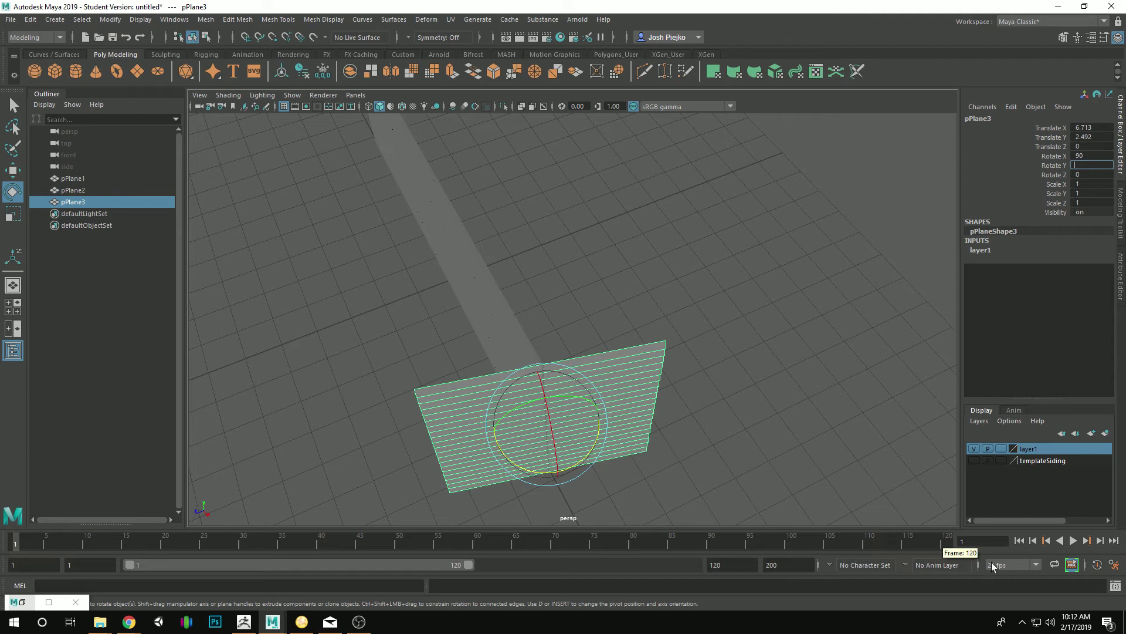
text(0)
key(Return)
alt+drag(653, 426, 724, 364)
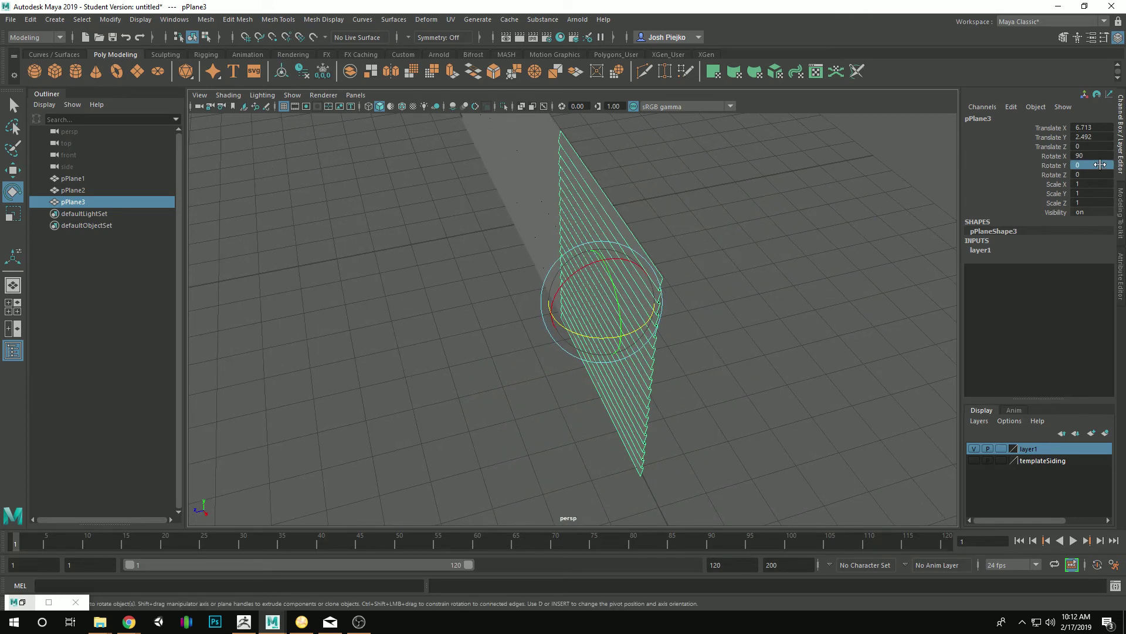
Step: Set the copy's Y rotation to 90 and move it along Z to meet the long wall's end at a corner
text(90)
key(Return)
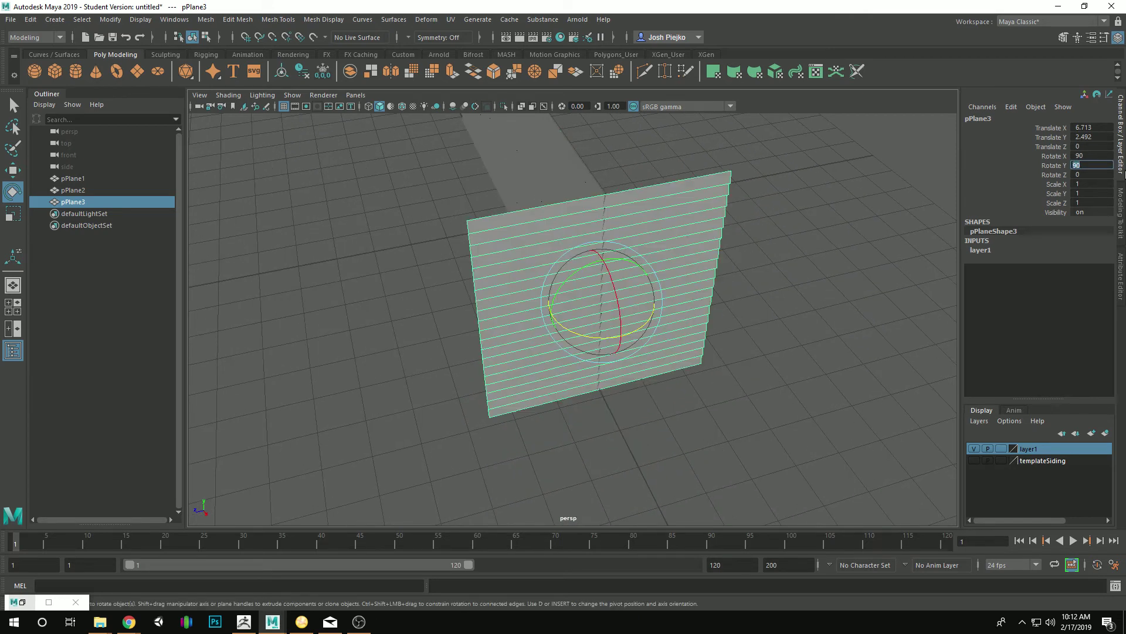
alt+drag(669, 358, 641, 360)
key(w)
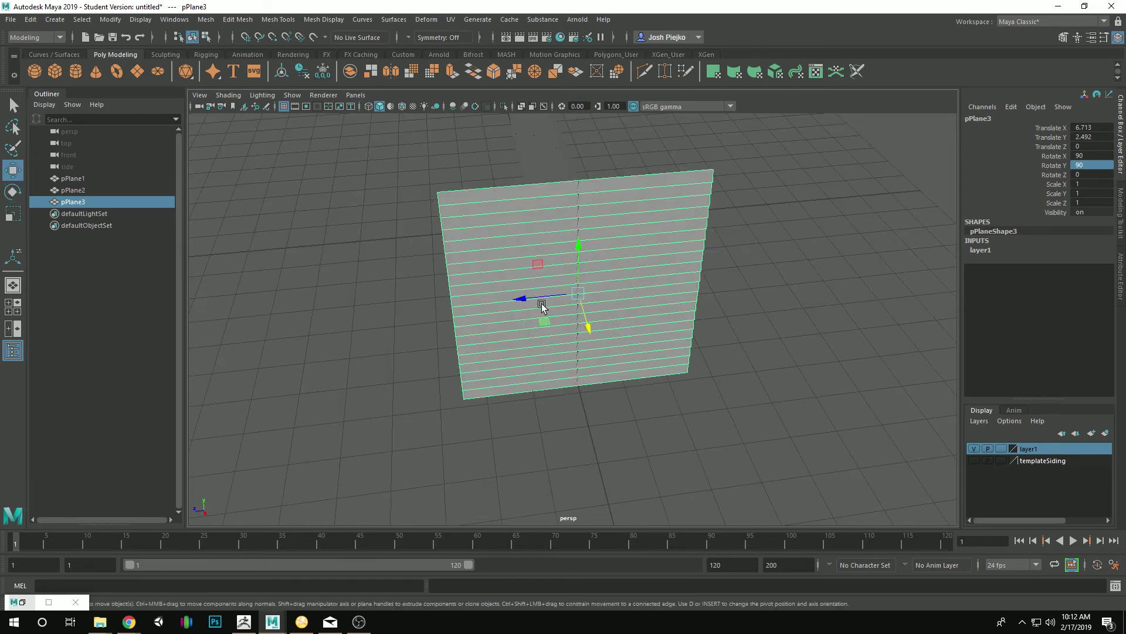
drag(540, 301, 572, 360)
Step: Duplicate the end wall, move the copy to X -6.777 at the long wall's opposite end, and set its Y rotation to -90
key(ctrl+d)
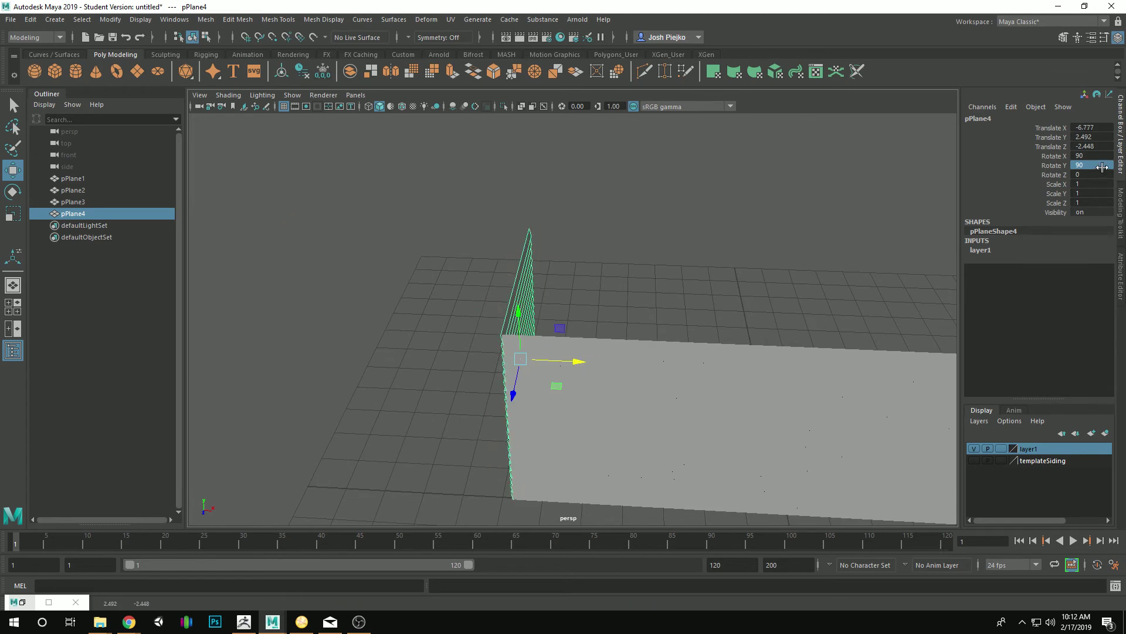
click(1105, 169)
text(-90)
key(Return)
alt+drag(483, 268, 549, 271)
scroll(446, 293, down, 1)
click(407, 298)
Step: Examine the corner joint between the walls and compare it with the vinyl siding house photo in Chrome
alt+drag(408, 298, 589, 244)
alt+right_drag(508, 406, 771, 412)
alt+middle_drag(692, 395, 879, 337)
alt+right_drag(722, 338, 786, 336)
alt+middle_drag(531, 288, 536, 343)
alt+right_drag(536, 343, 604, 341)
mouse_move(129, 623)
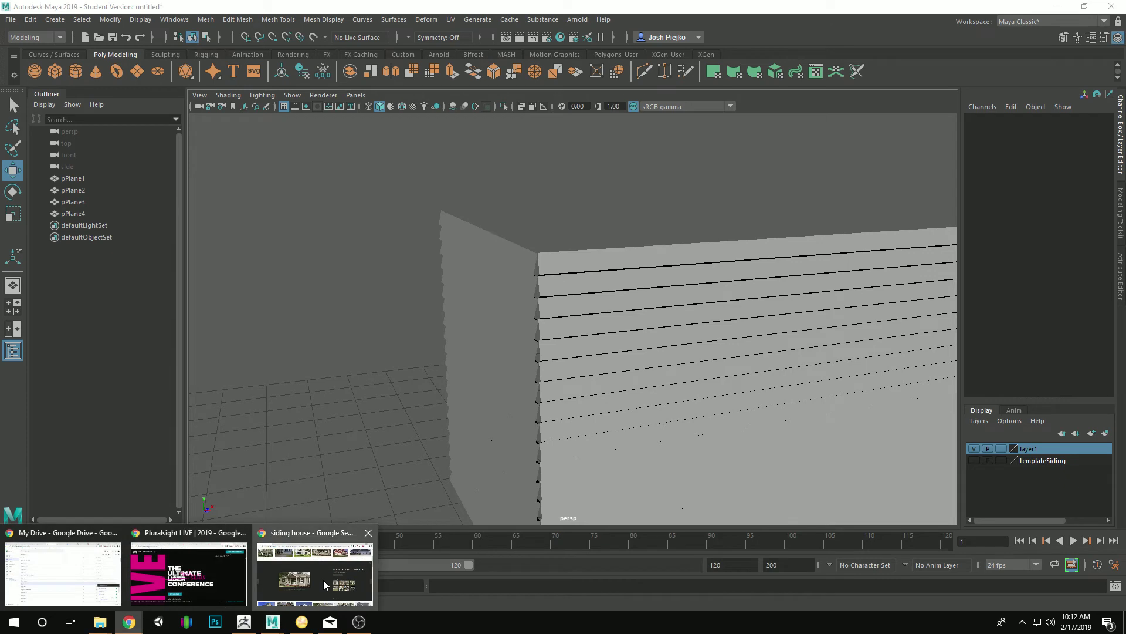
click(311, 578)
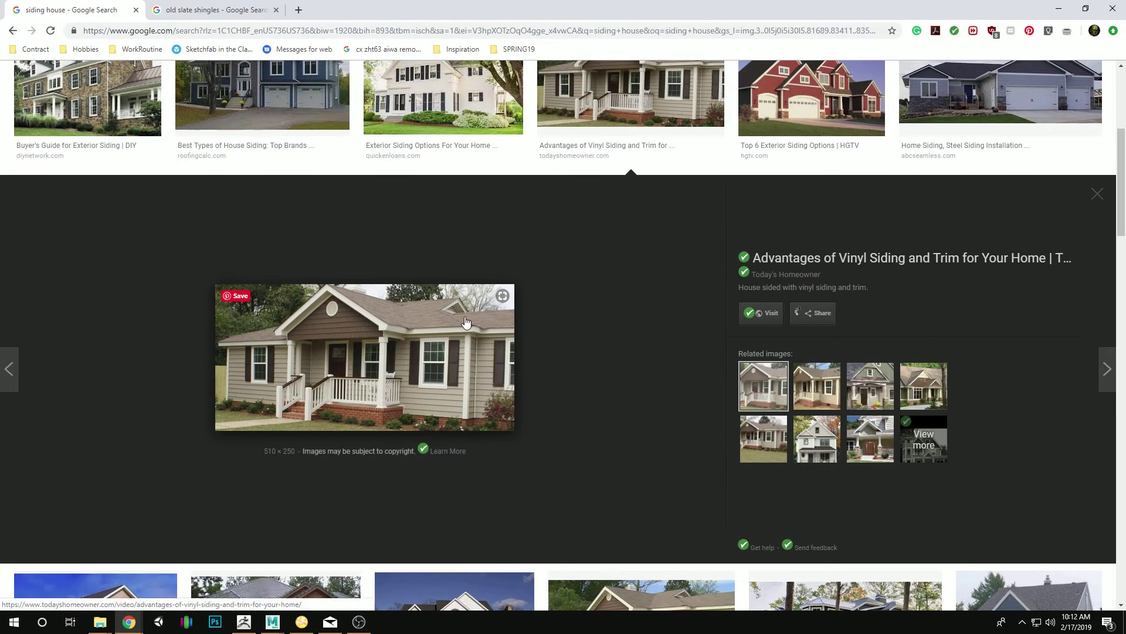
click(1059, 9)
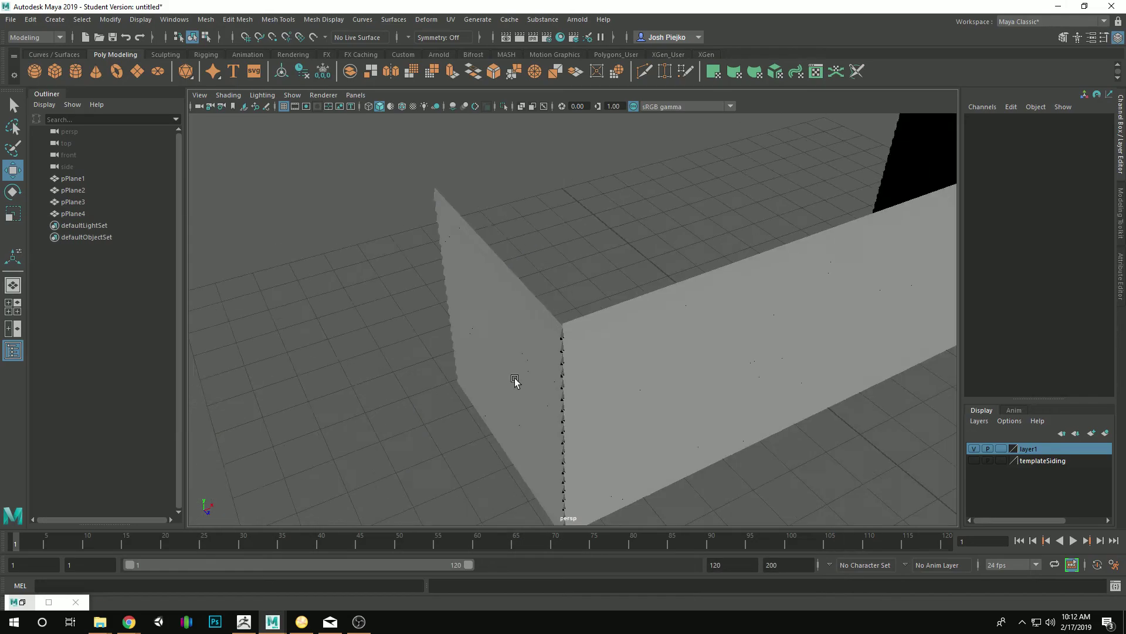
Step: Create a polygon cube, move it along X toward the open wall corner, and raise it toward ground level
alt+drag(282, 371, 523, 494)
click(62, 68)
drag(557, 382, 399, 404)
alt+middle_drag(392, 412, 603, 332)
alt+right_drag(603, 332, 703, 347)
alt+middle_drag(597, 331, 594, 224)
drag(557, 314, 558, 263)
Step: Scale the cube uniformly to about 0.372 and align it over the wall corner at X about -6.69
key(r)
drag(569, 307, 623, 326)
key(w)
drag(584, 288, 463, 333)
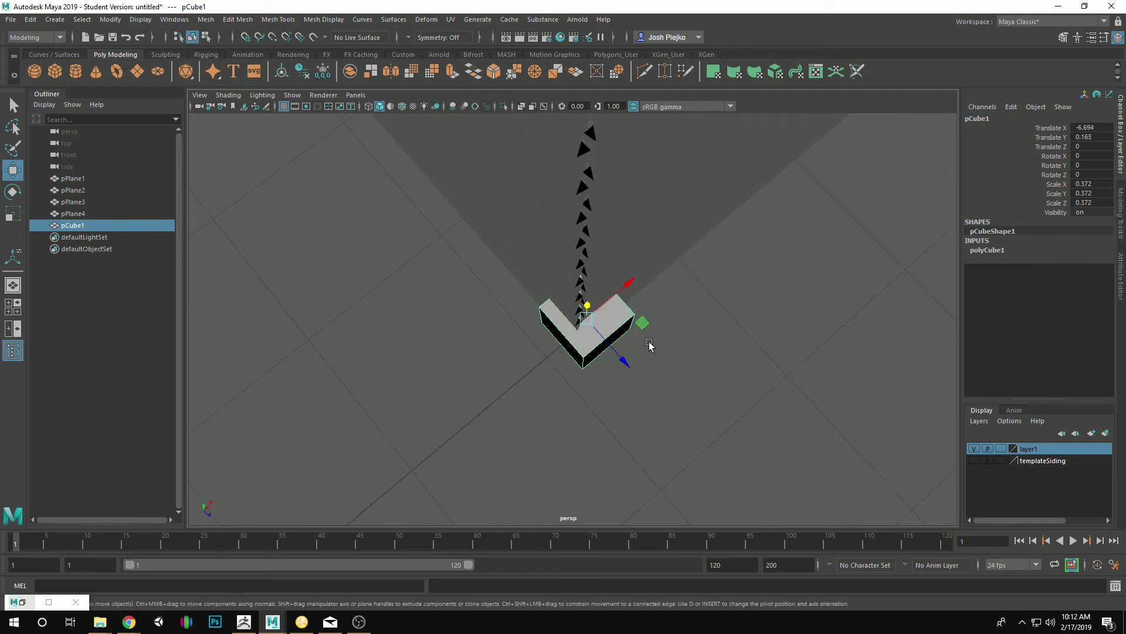
drag(621, 352, 548, 364)
Step: Bevel the cube's four vertical edges with a narrow fraction, and return to object mode
alt+drag(543, 276, 551, 282)
right_drag(552, 282, 553, 369)
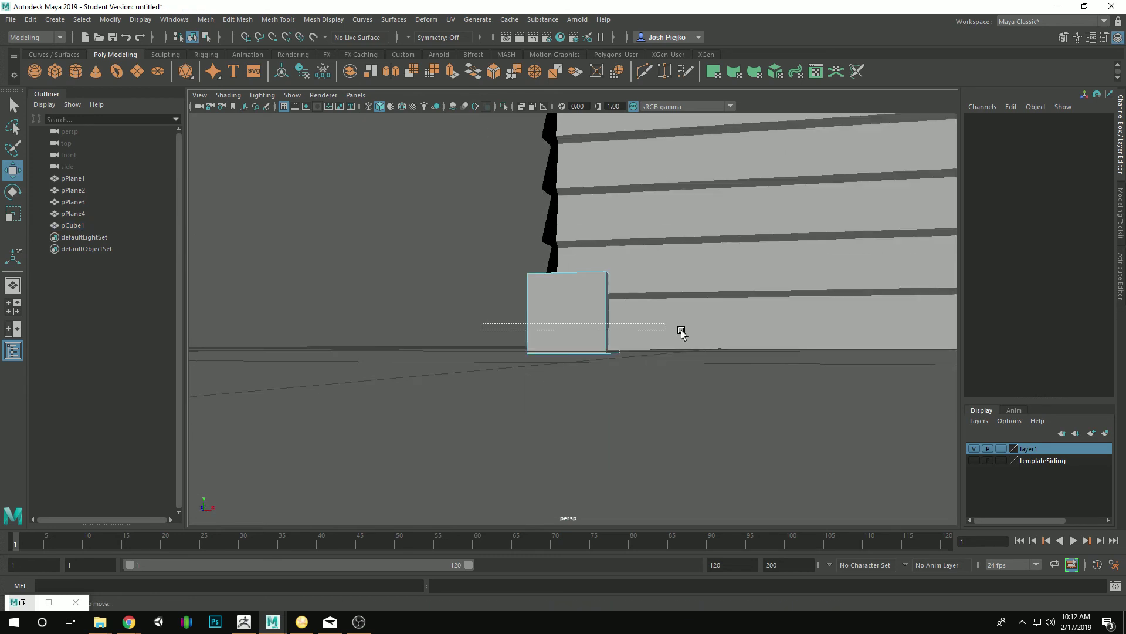
drag(729, 331, 730, 332)
alt+drag(730, 331, 783, 350)
click(1063, 37)
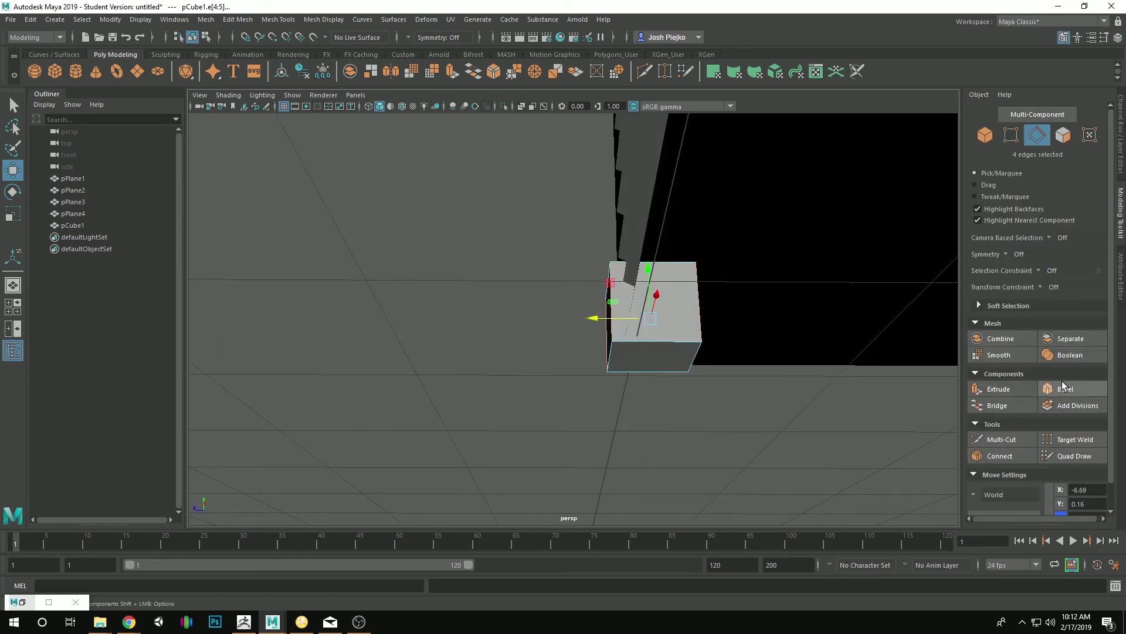
click(1068, 389)
alt+drag(674, 384, 715, 402)
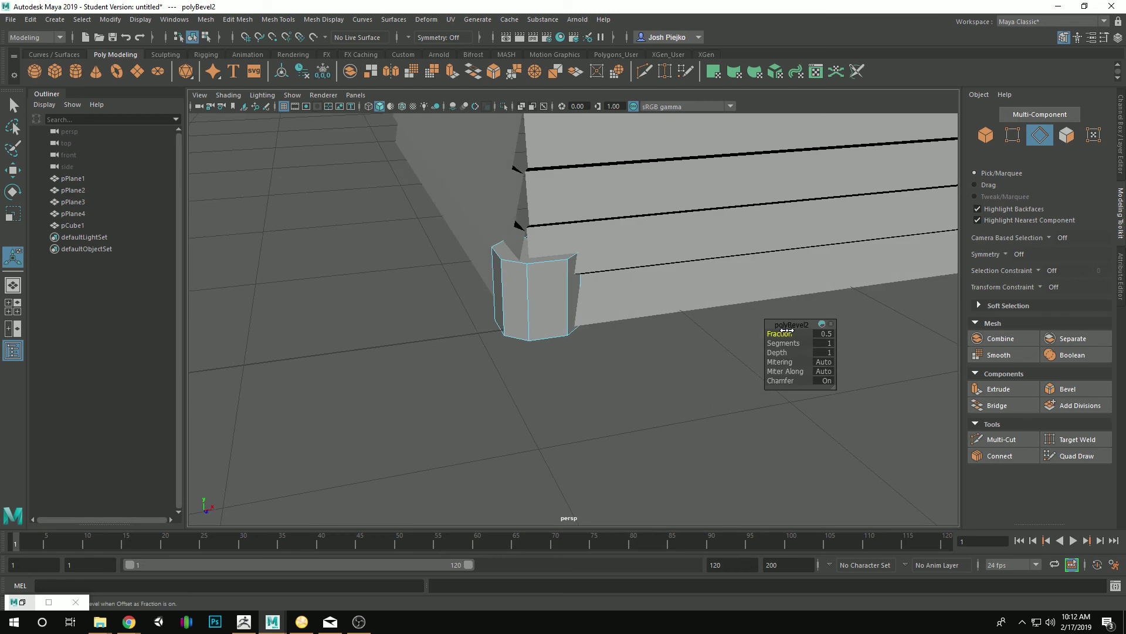
drag(787, 332, 785, 332)
right_drag(506, 288, 544, 258)
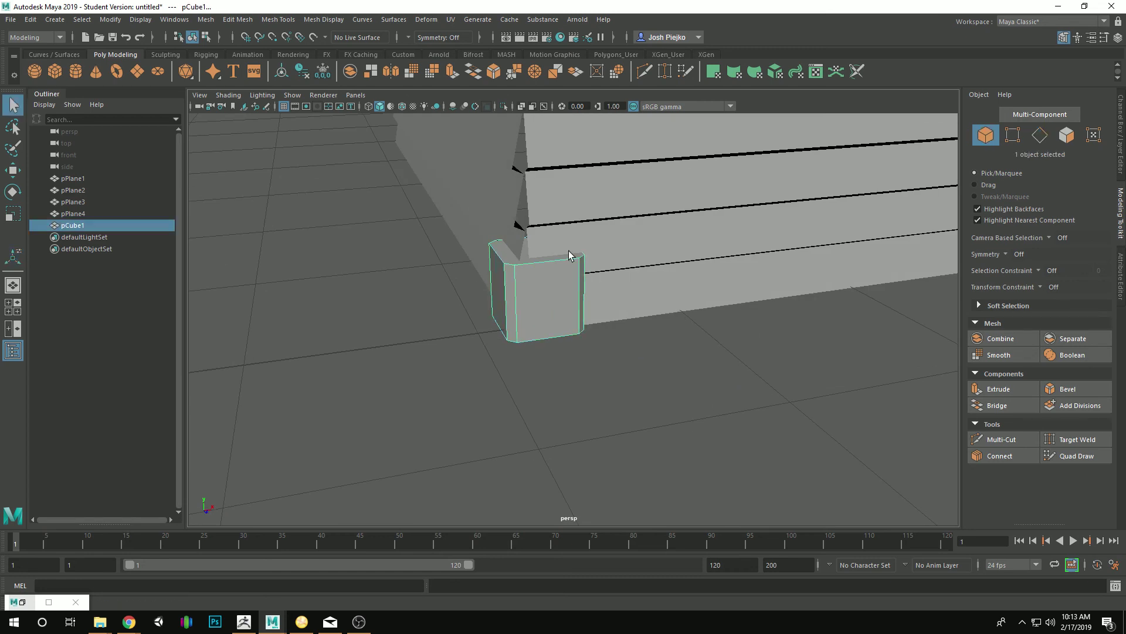
Step: Raise the cube's top vertices along Y to the top of the walls to form a corner post, and return to object mode
alt+drag(656, 373, 559, 341)
key(F9)
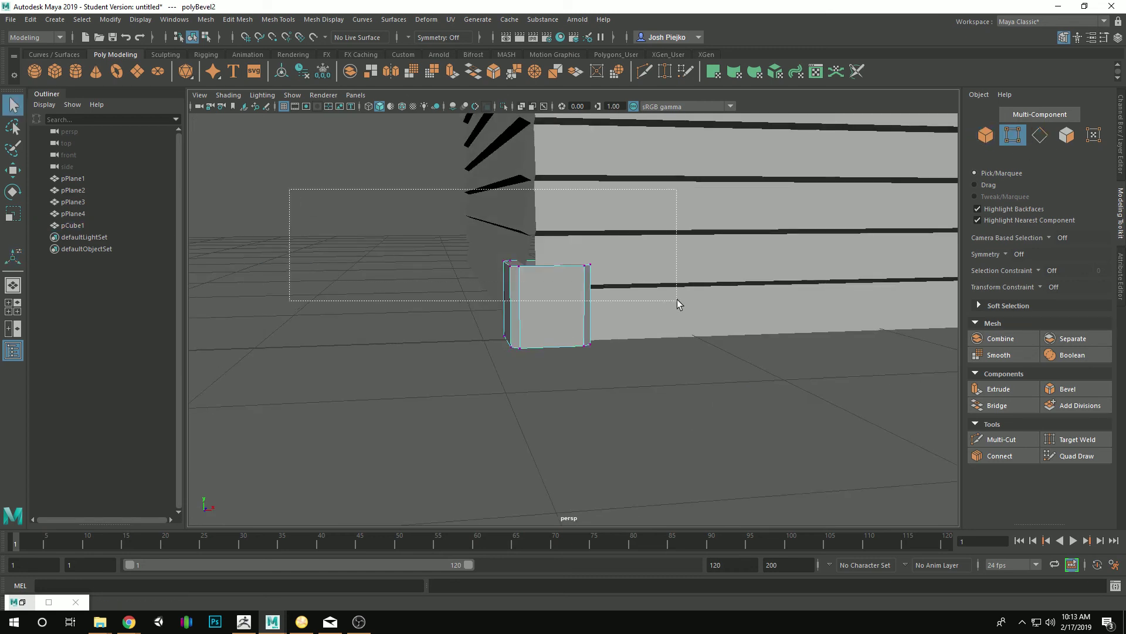
drag(691, 297, 692, 296)
scroll(456, 304, down, 7)
key(w)
drag(557, 249, 560, 16)
key(f)
scroll(620, 327, down, 6)
drag(567, 265, 565, 229)
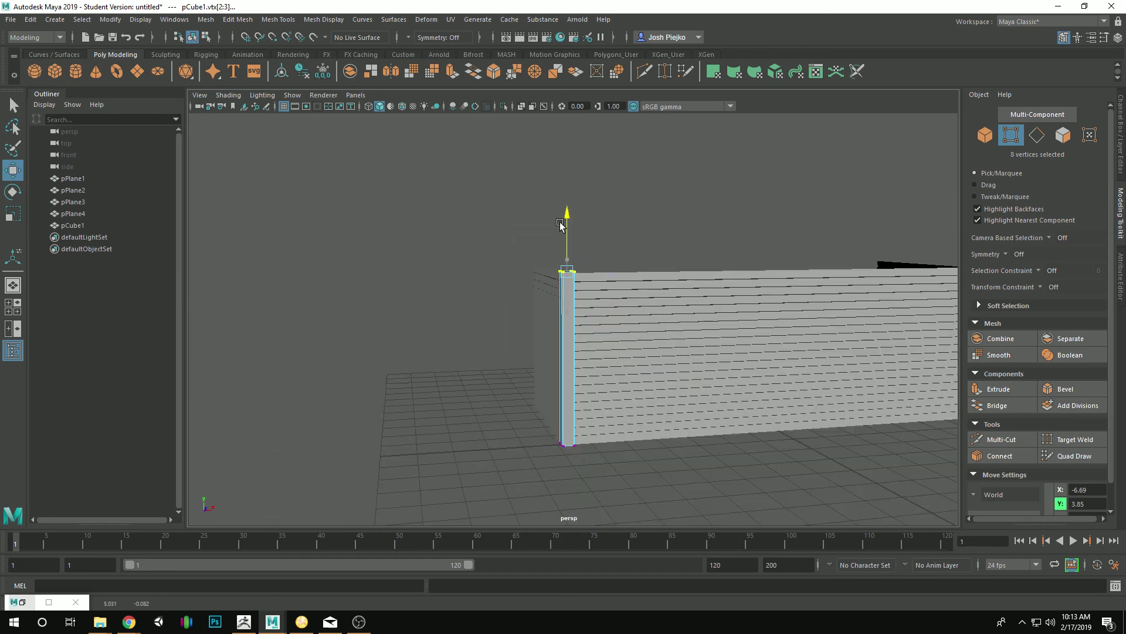
right_drag(597, 272, 640, 235)
click(640, 235)
alt+drag(631, 328, 646, 393)
alt+middle_drag(657, 402, 470, 386)
alt+drag(469, 386, 466, 389)
drag(381, 356, 412, 366)
key(ctrl+d)
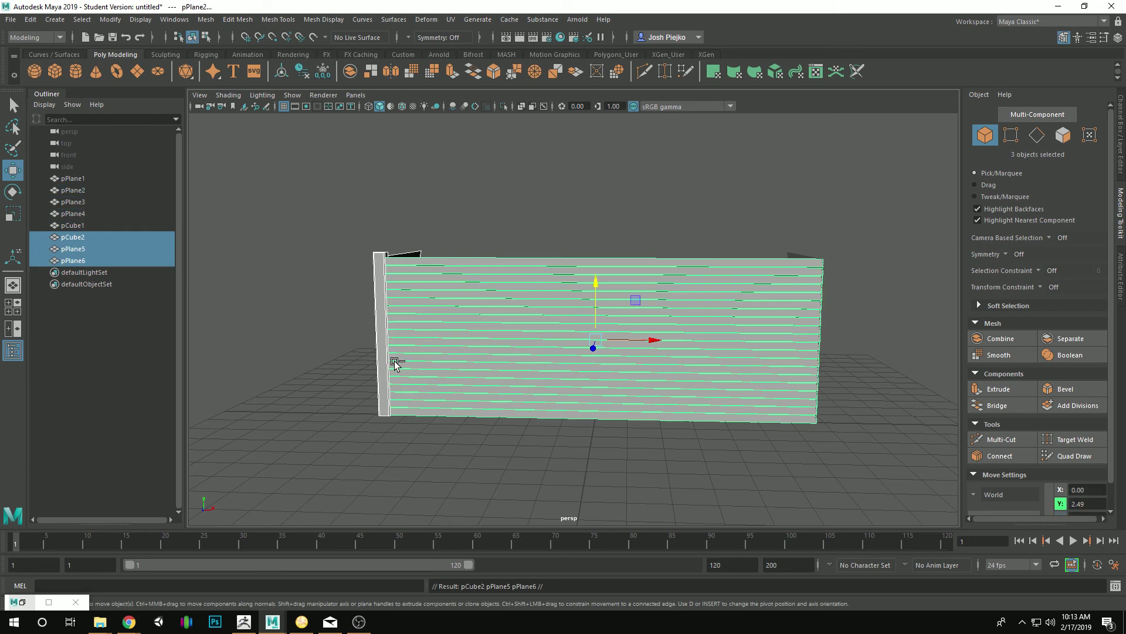
key(ctrl+z)
Step: Duplicate the corner post and move the copy along X to cover the corner at the long wall's other end
click(382, 330)
key(ctrl+d)
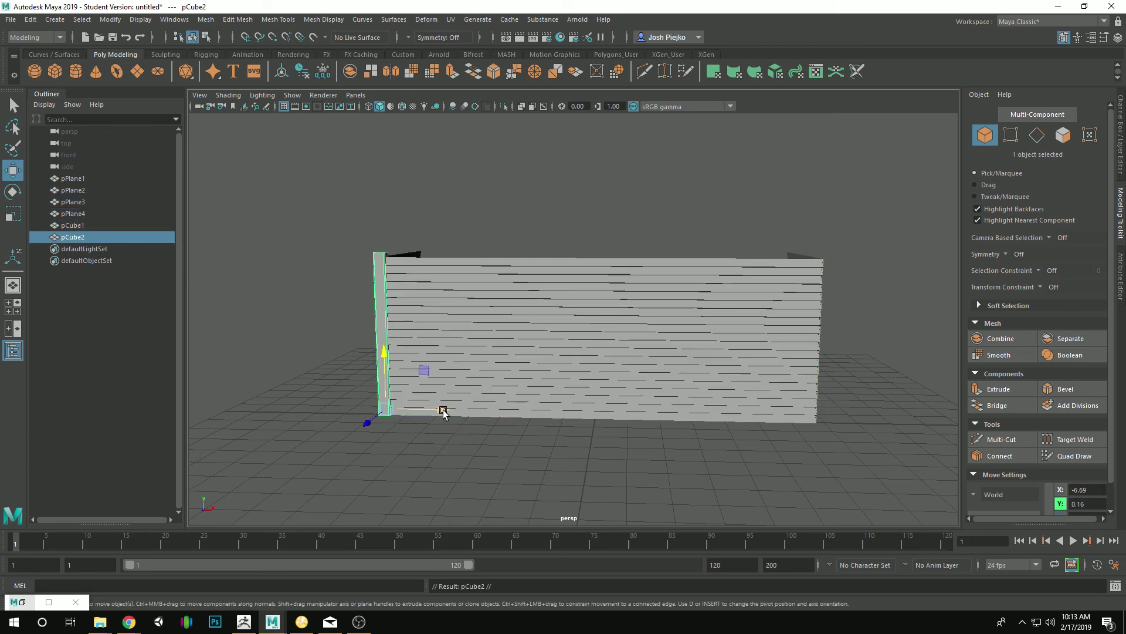
drag(453, 416, 698, 430)
alt+drag(806, 440, 608, 351)
click(738, 382)
alt+drag(780, 446, 833, 352)
alt+drag(375, 394, 606, 450)
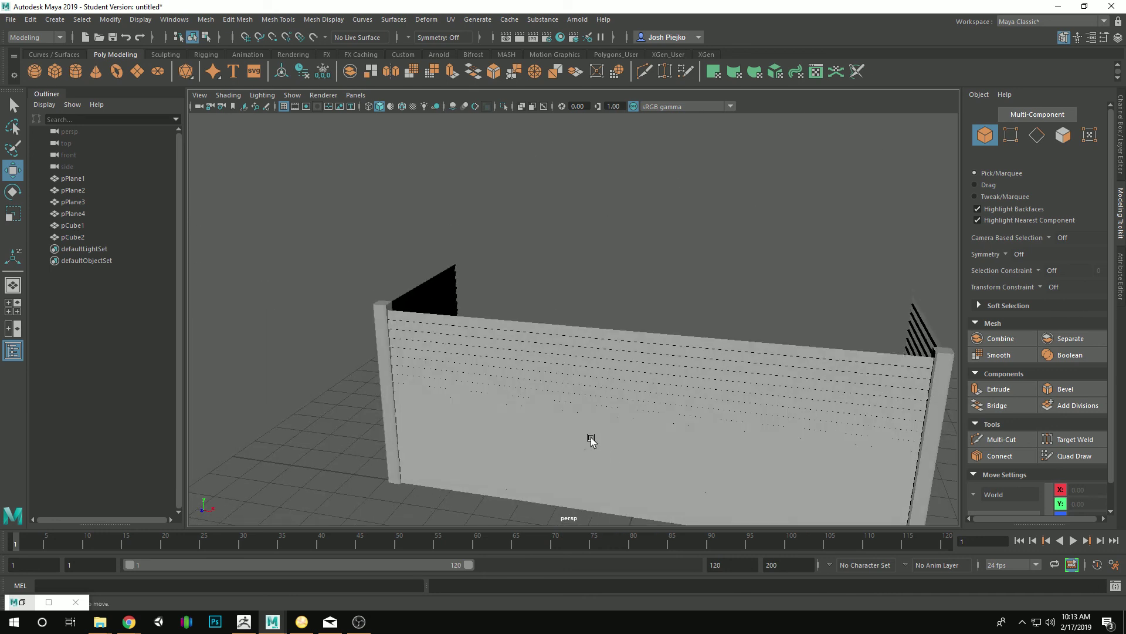